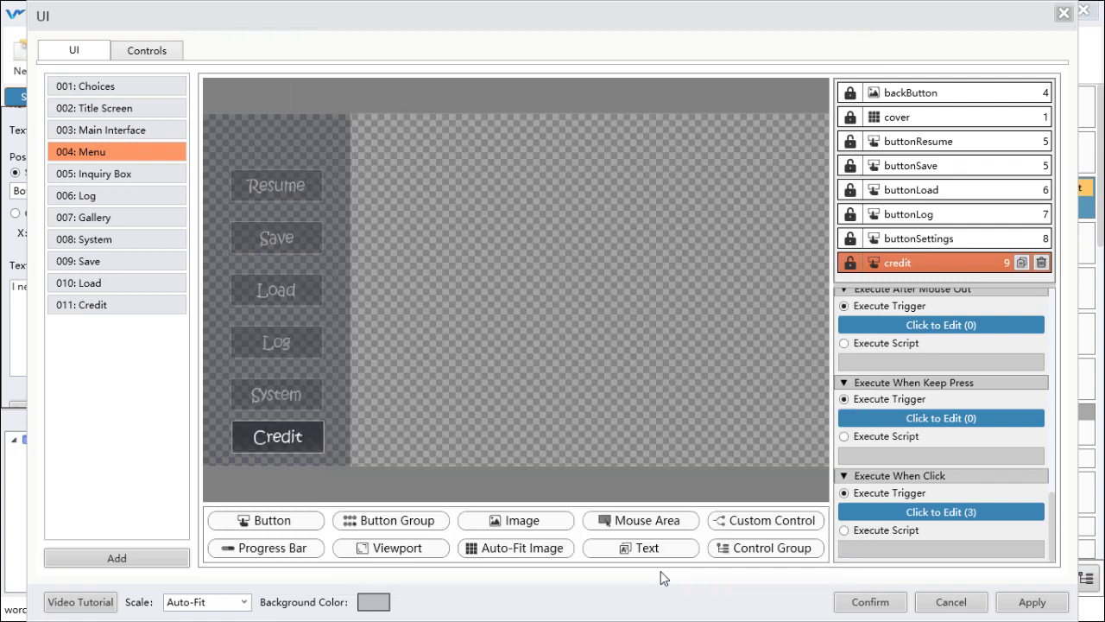
# Keep the UI changes, save the project and launch a GameTest run.
pyautogui.click(870, 601)
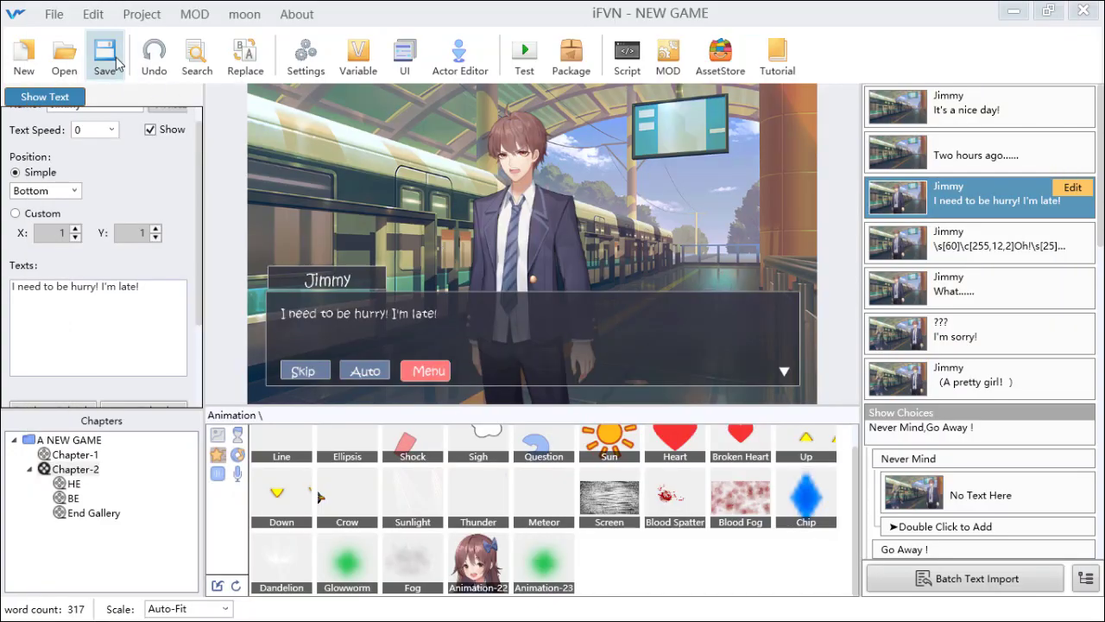
pyautogui.click(105, 54)
pyautogui.click(524, 57)
pyautogui.click(563, 62)
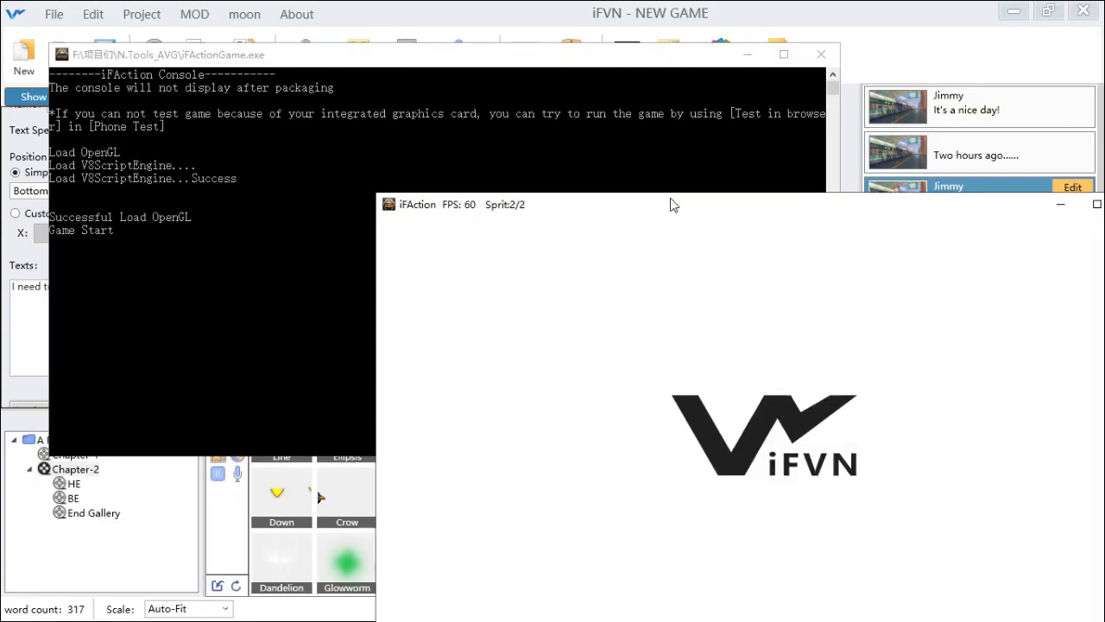
# In the test game, check the Settings screen, open Menu > Credit to view the credit screen, then close the game.
pyautogui.moveTo(674, 204); pyautogui.dragTo(444, 69)
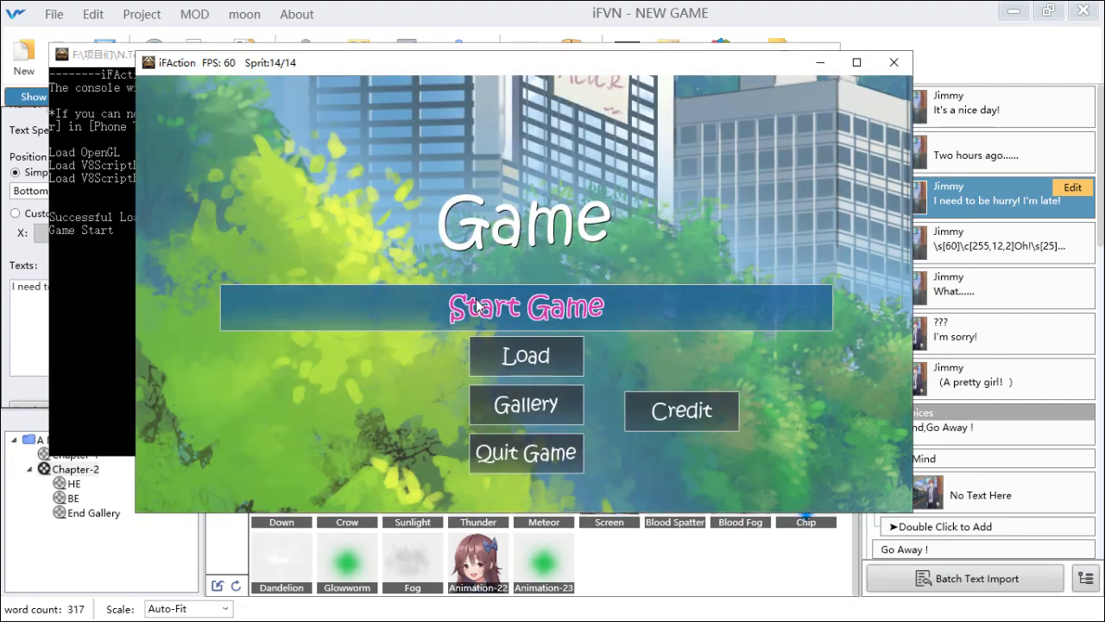
pyautogui.click(527, 305)
pyautogui.click(402, 489)
pyautogui.click(278, 432)
pyautogui.click(889, 95)
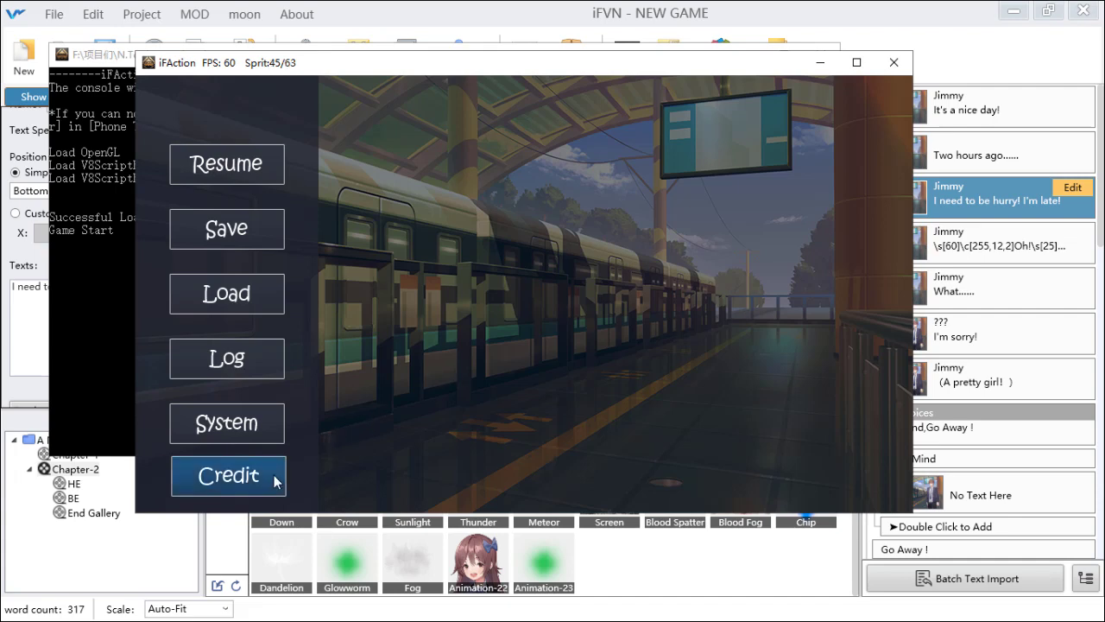
pyautogui.click(277, 479)
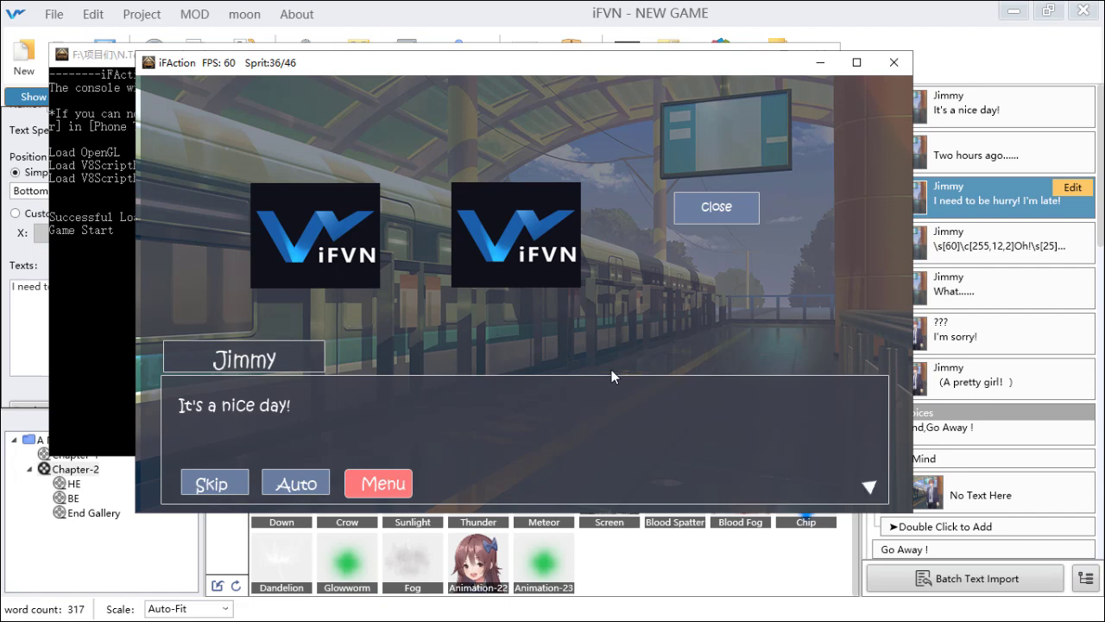
pyautogui.click(894, 62)
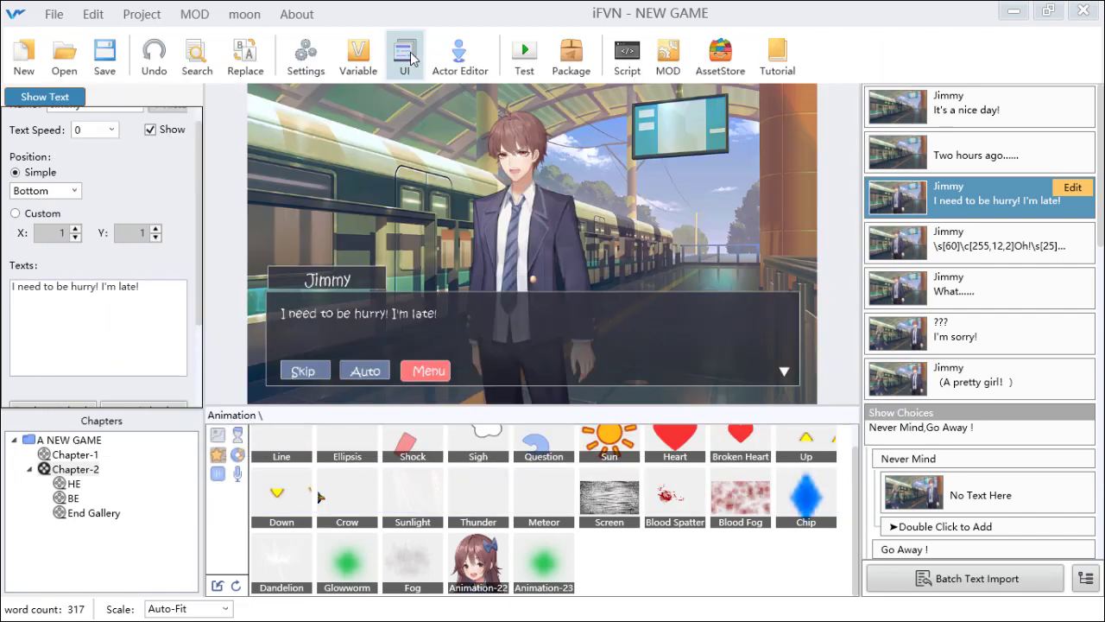
# Add a Text > Close Text command to the 011: Credit interface's Execute After Initialization trigger.
pyautogui.click(411, 57)
pyautogui.click(165, 306)
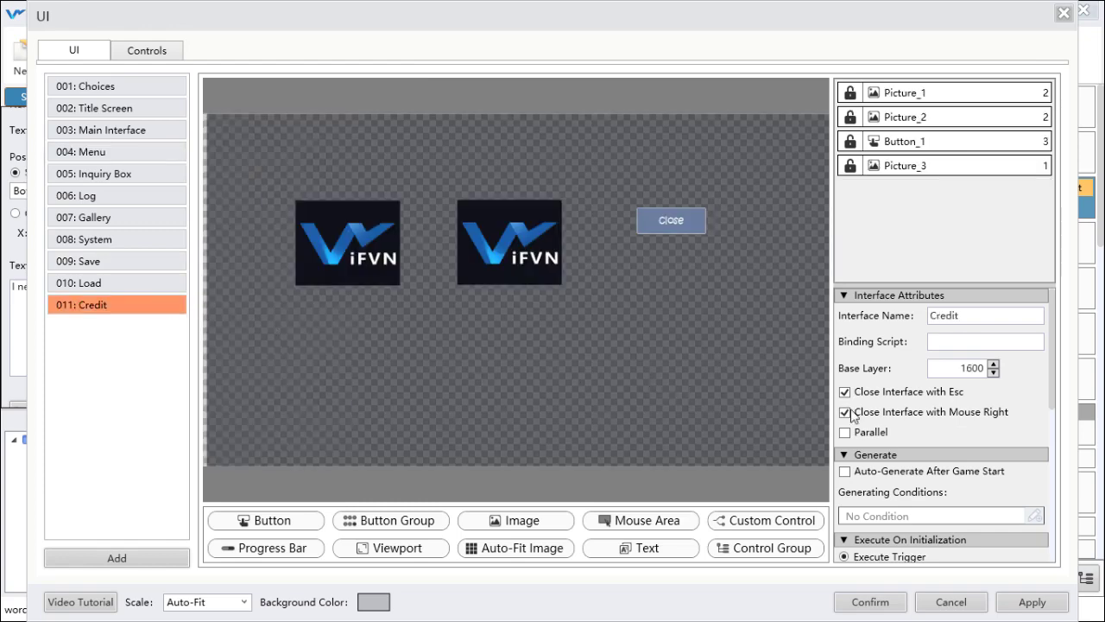
pyautogui.scroll(-5, 931, 414)
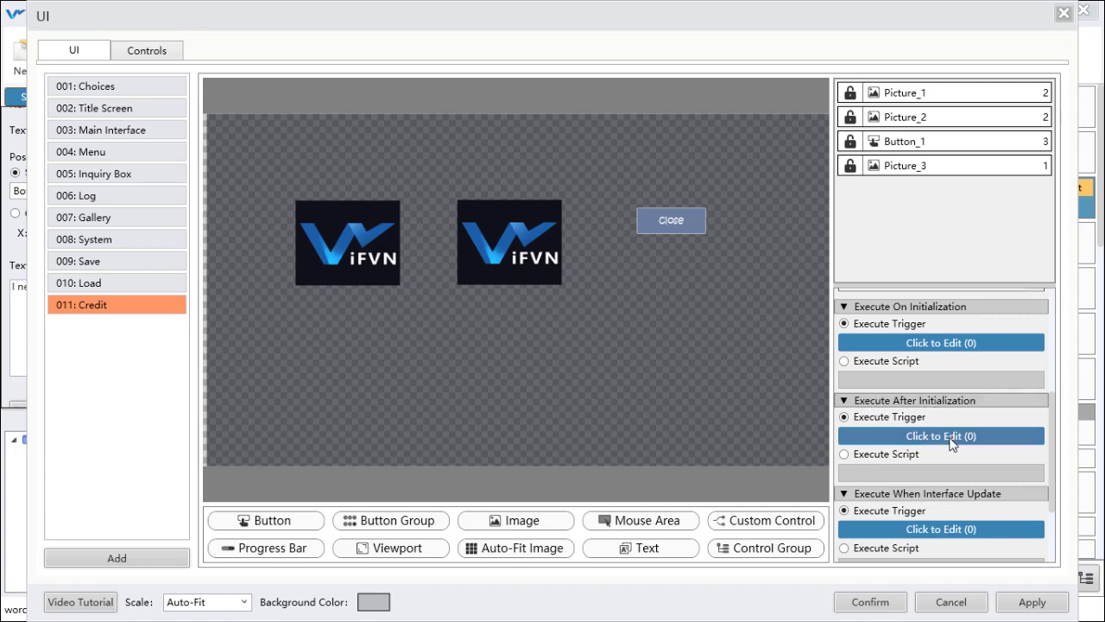
pyautogui.click(949, 436)
pyautogui.doubleClick(402, 76)
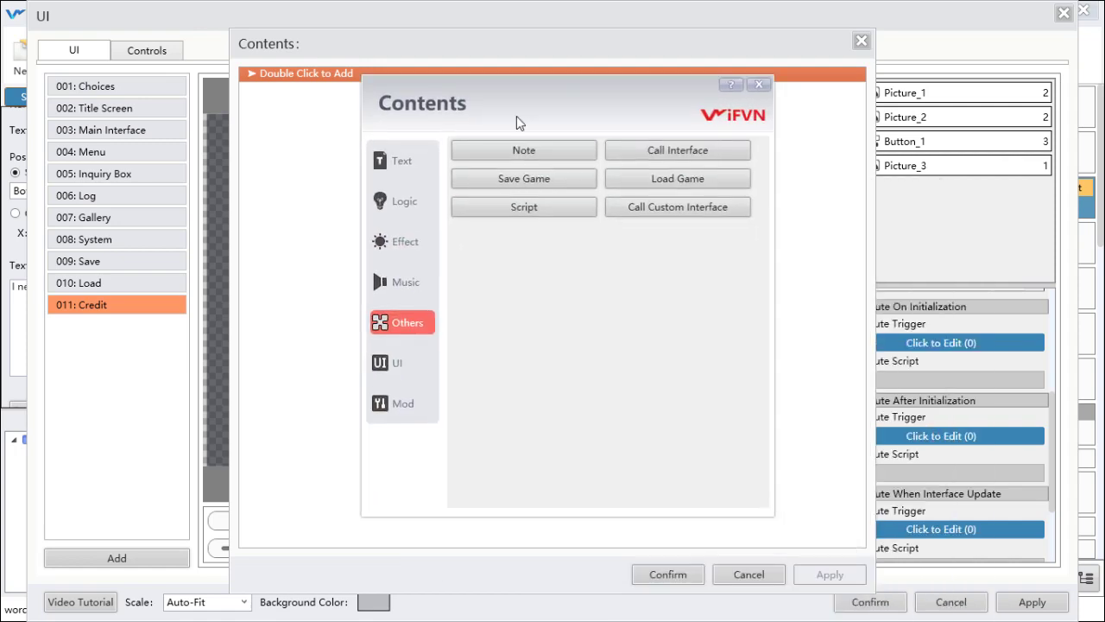
pyautogui.click(393, 166)
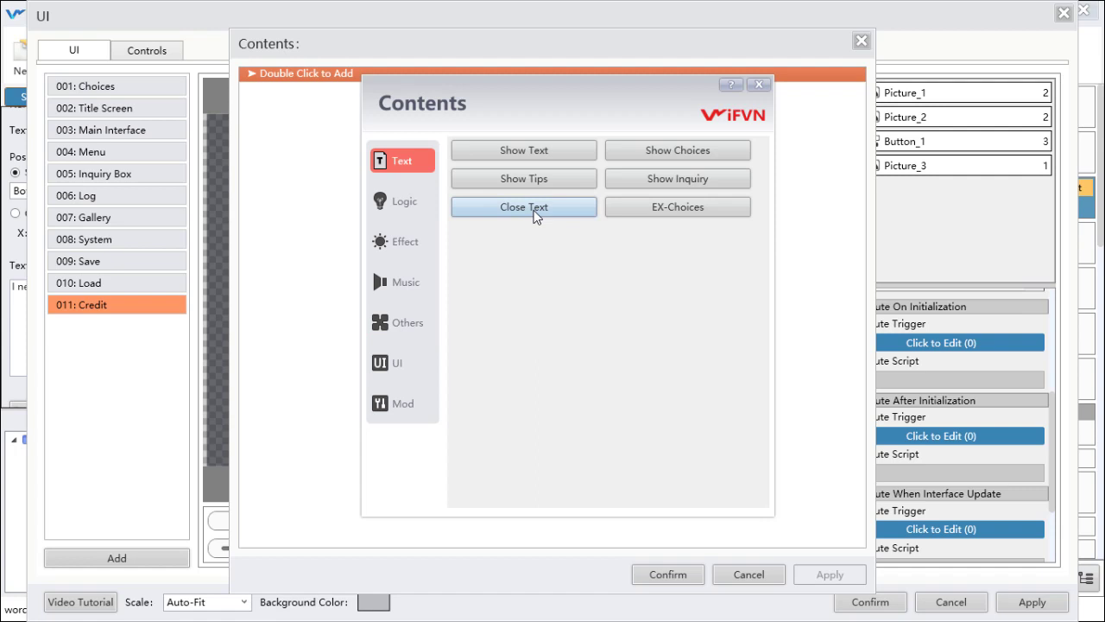
pyautogui.click(534, 211)
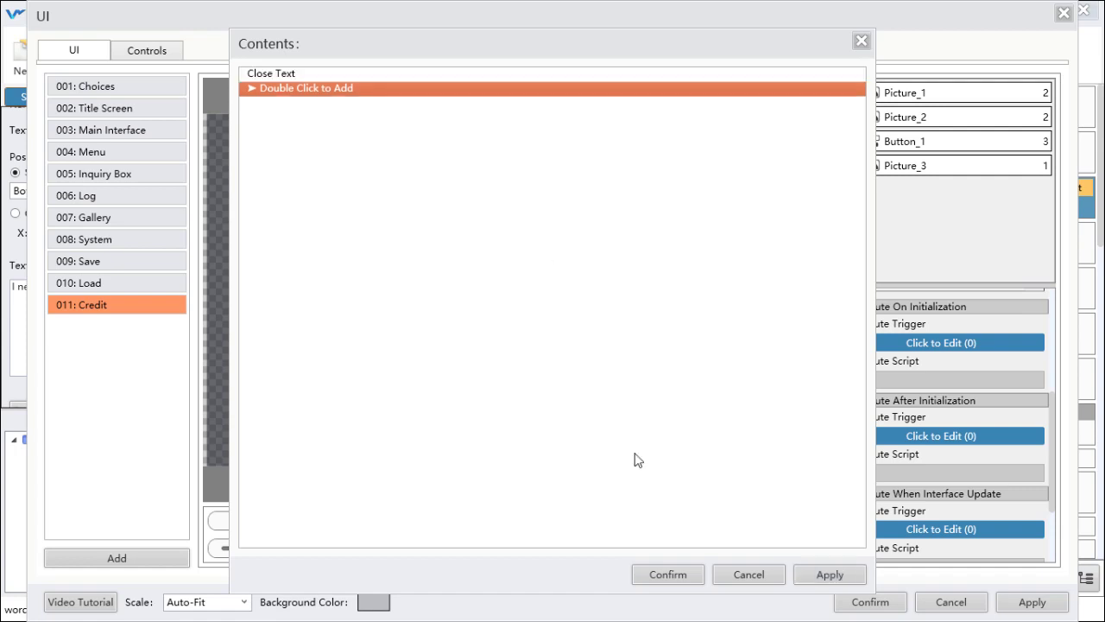
pyautogui.click(686, 576)
# Keep the UI changes, save the project and launch a GameTest run.
pyautogui.click(895, 602)
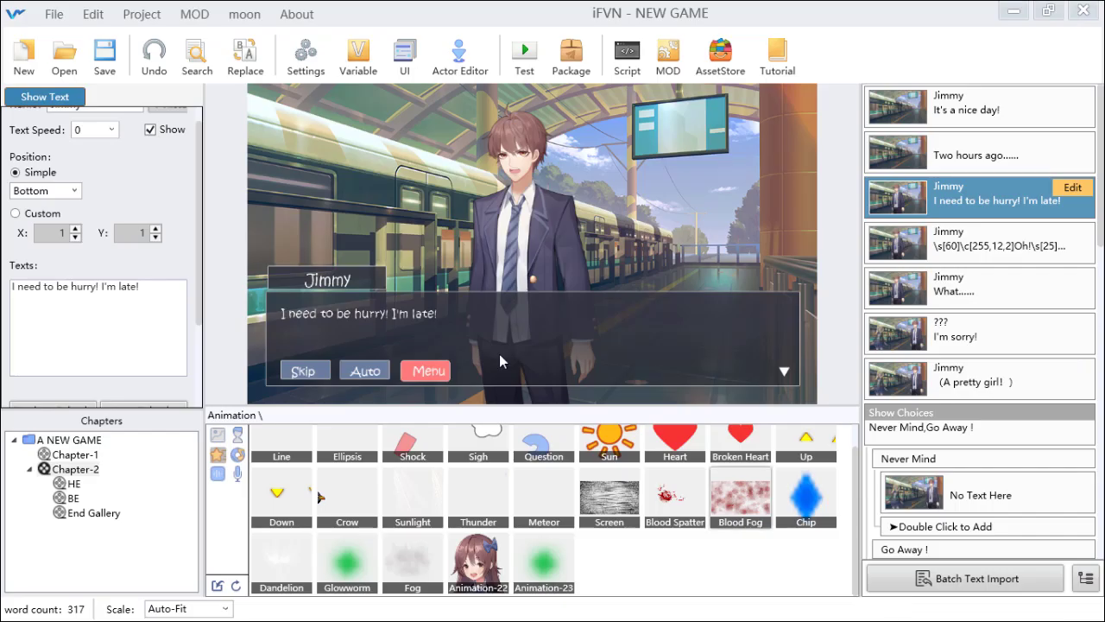
pyautogui.click(104, 56)
pyautogui.click(524, 53)
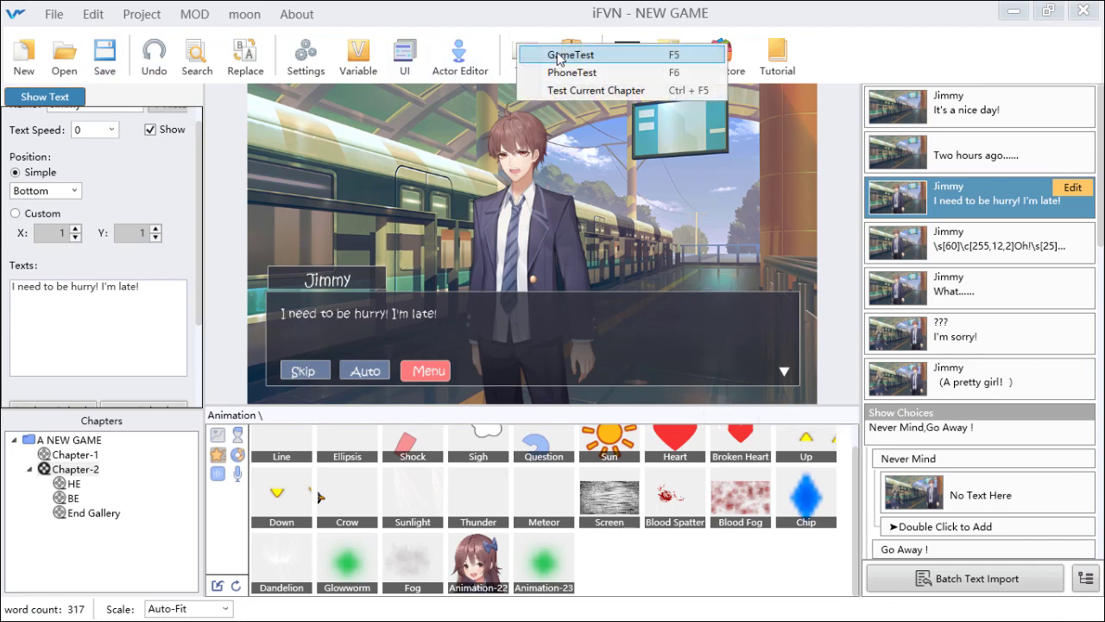
pyautogui.click(561, 49)
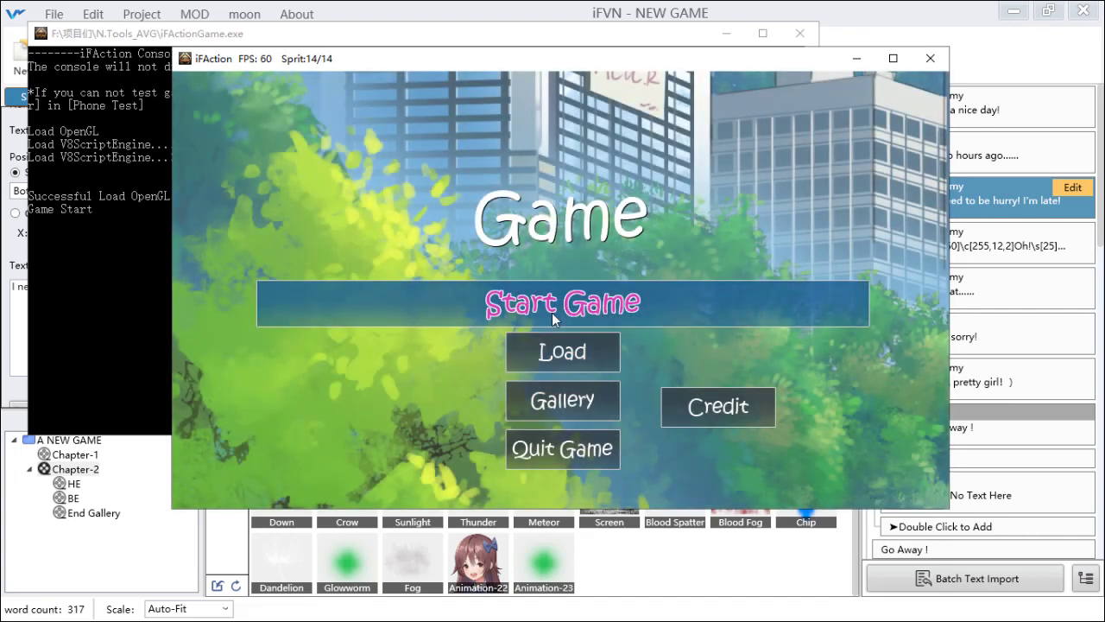
# Start the game, open Menu > Credit, close the credit screen, and close the game window.
pyautogui.click(551, 318)
pyautogui.click(424, 481)
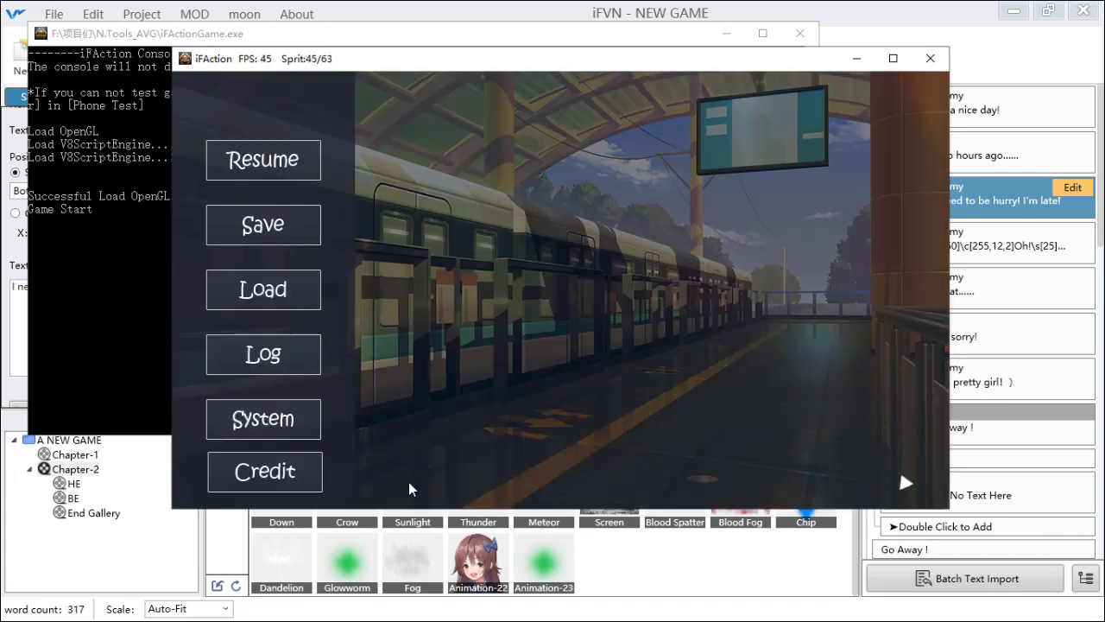
pyautogui.click(291, 471)
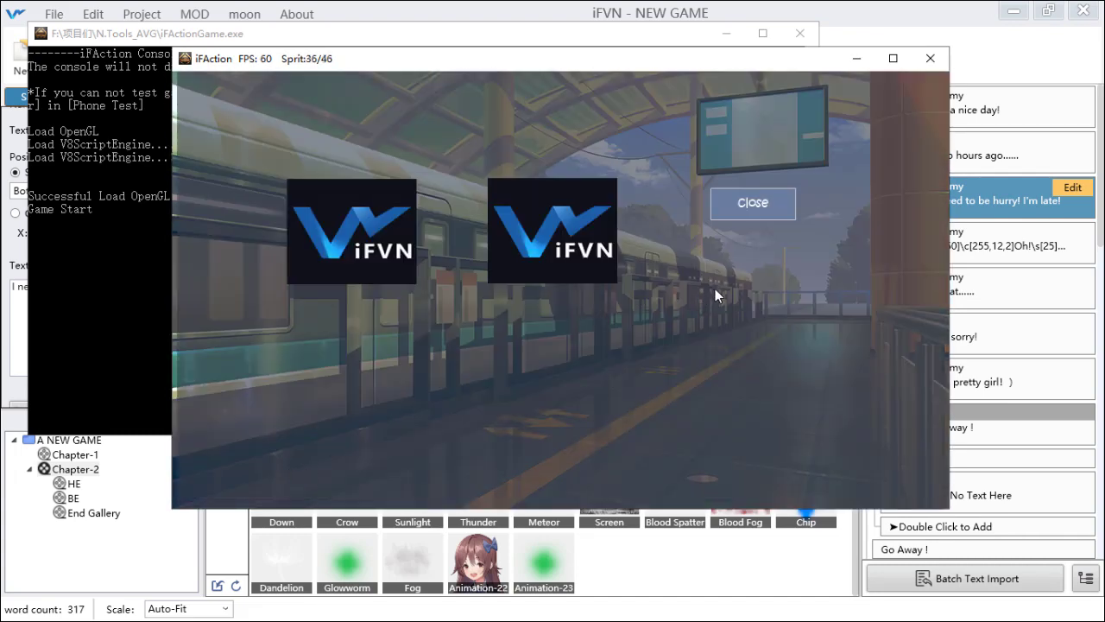
pyautogui.click(793, 212)
pyautogui.click(930, 59)
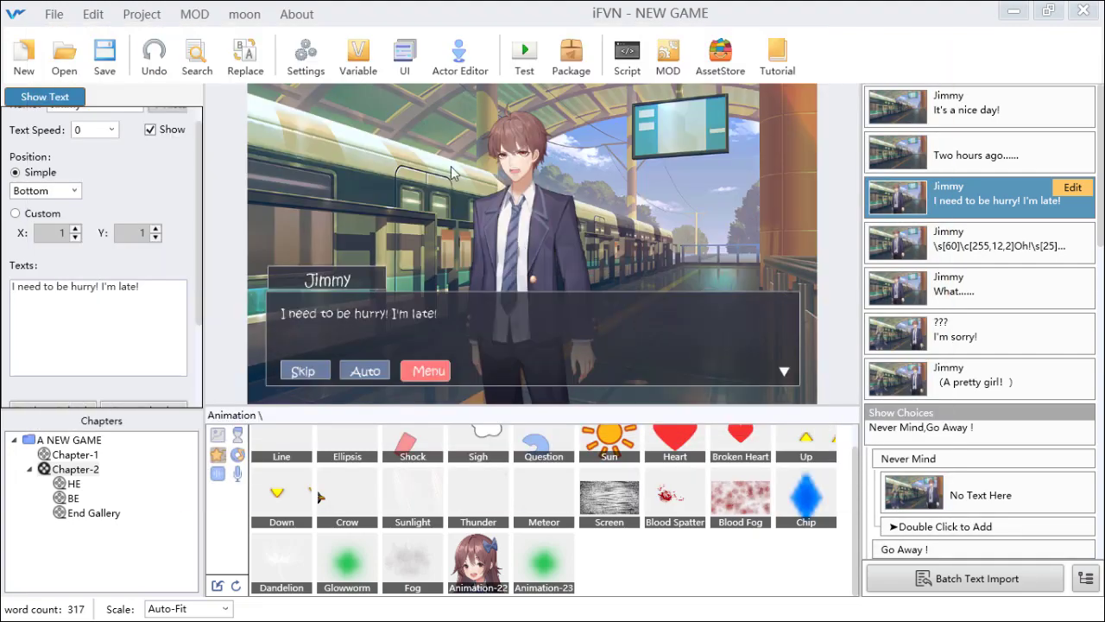
# Look over the Inquiry Box interface in the UI editor, then close the editor.
pyautogui.click(404, 57)
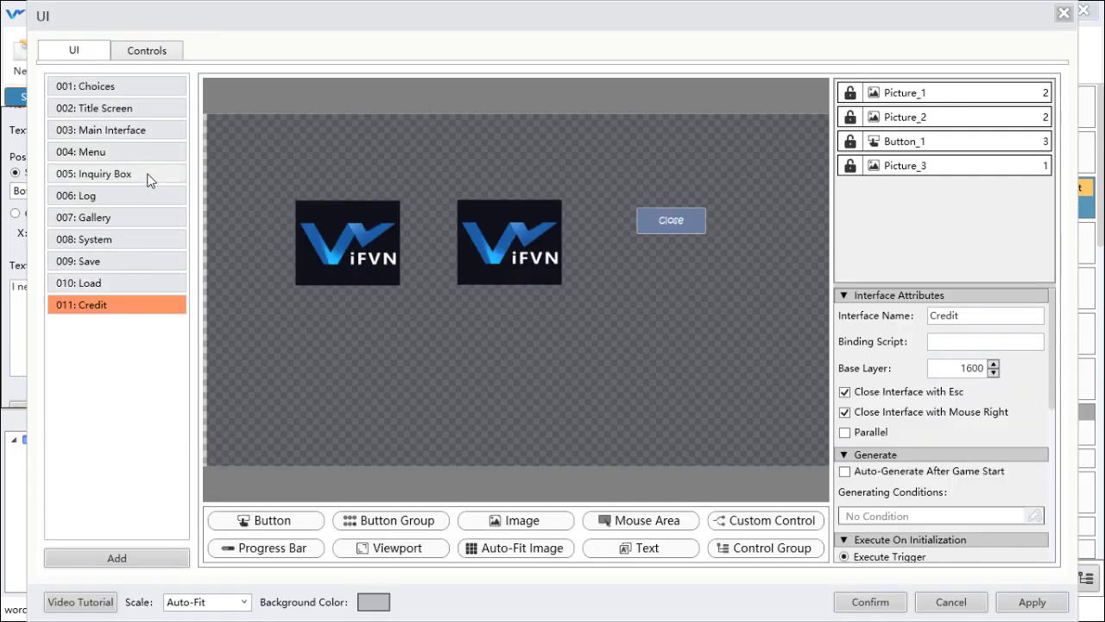
pyautogui.click(149, 178)
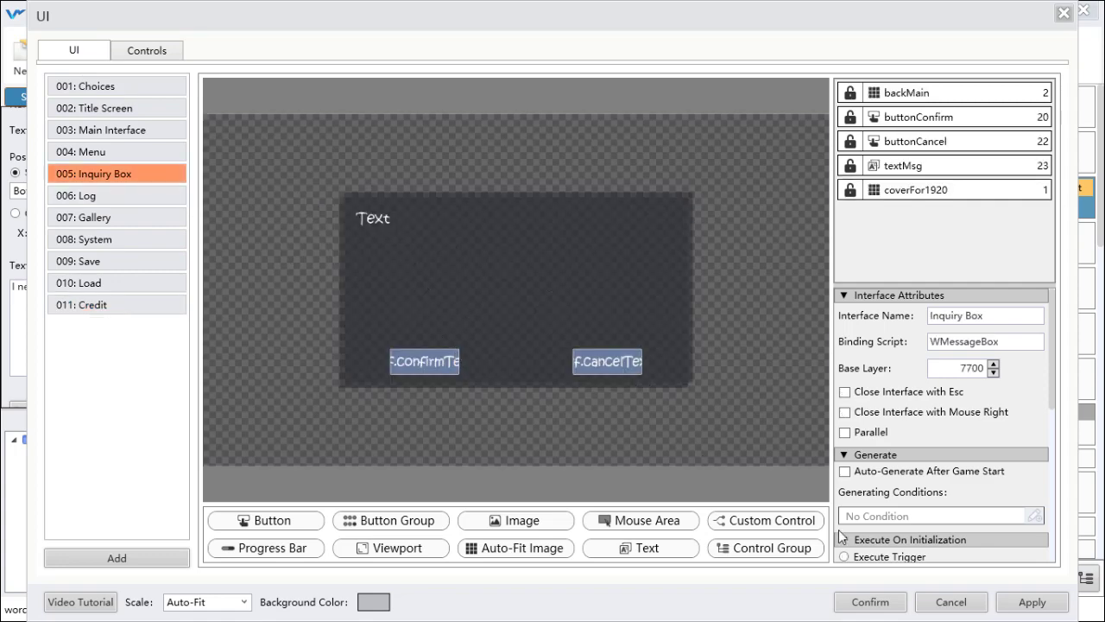
pyautogui.click(898, 599)
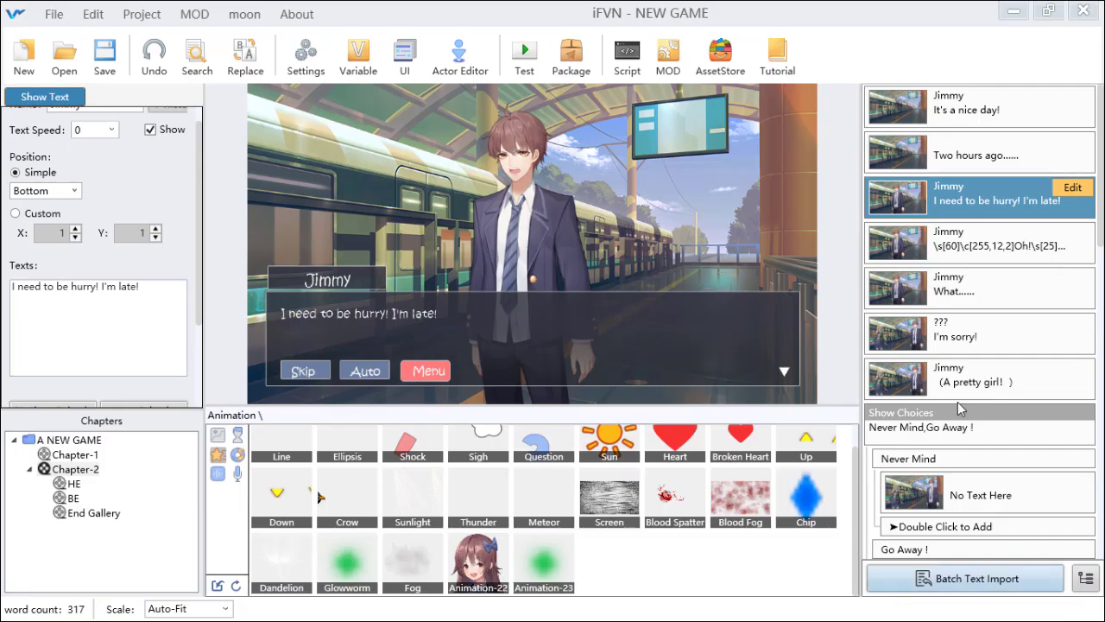
# Insert a Show Inquiry event after the "Two hours ago......" dialogue line.
pyautogui.click(963, 117)
pyautogui.click(963, 154)
pyautogui.doubleClick(930, 151)
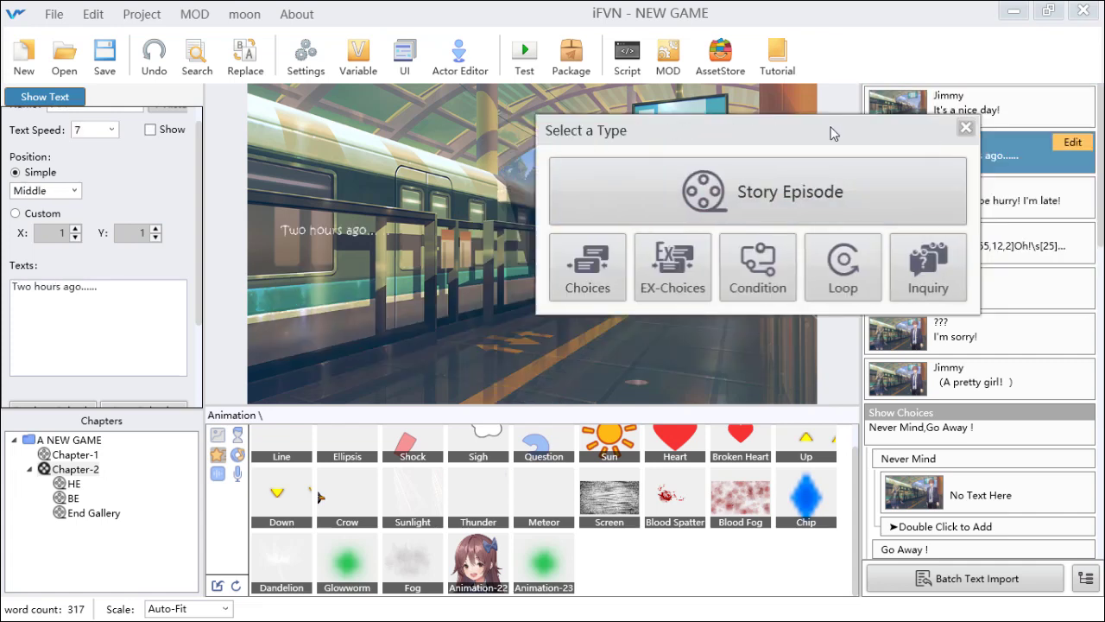
pyautogui.click(709, 257)
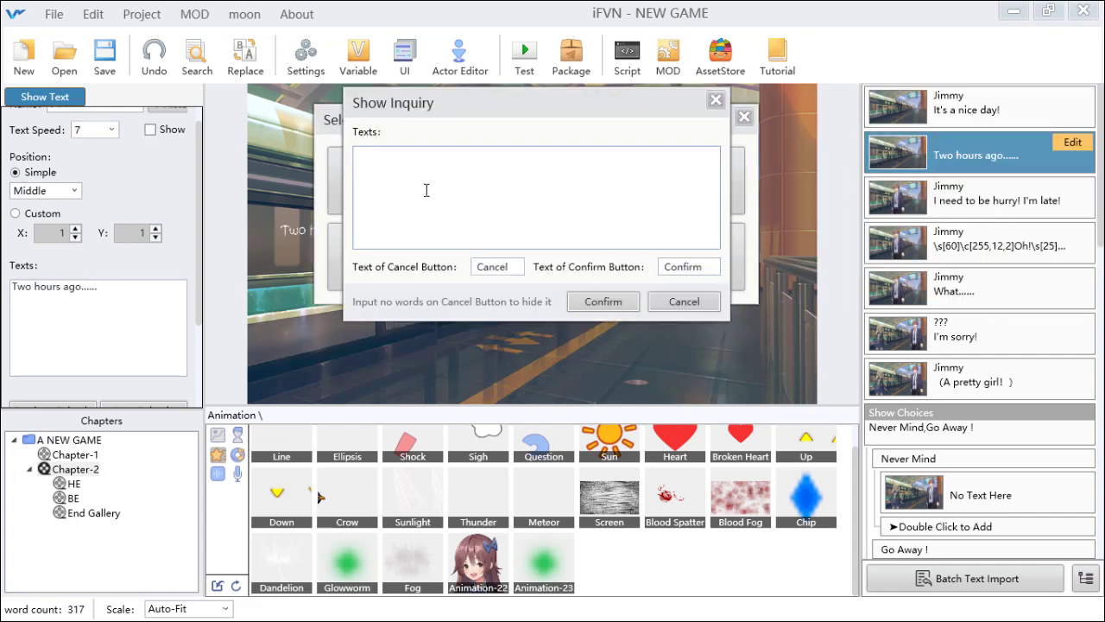
# Enter the question "Do you want to quit game?", set the confirm answer to "ok", and add the inquiry.
pyautogui.press('shift')
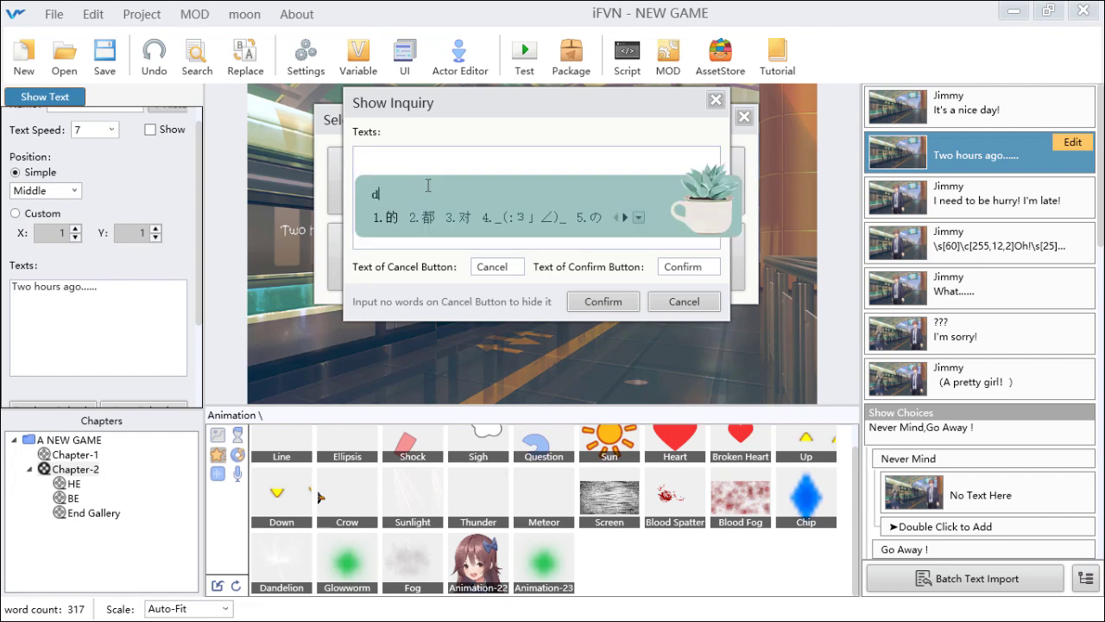
pyautogui.write('DO')
pyautogui.press('Return')
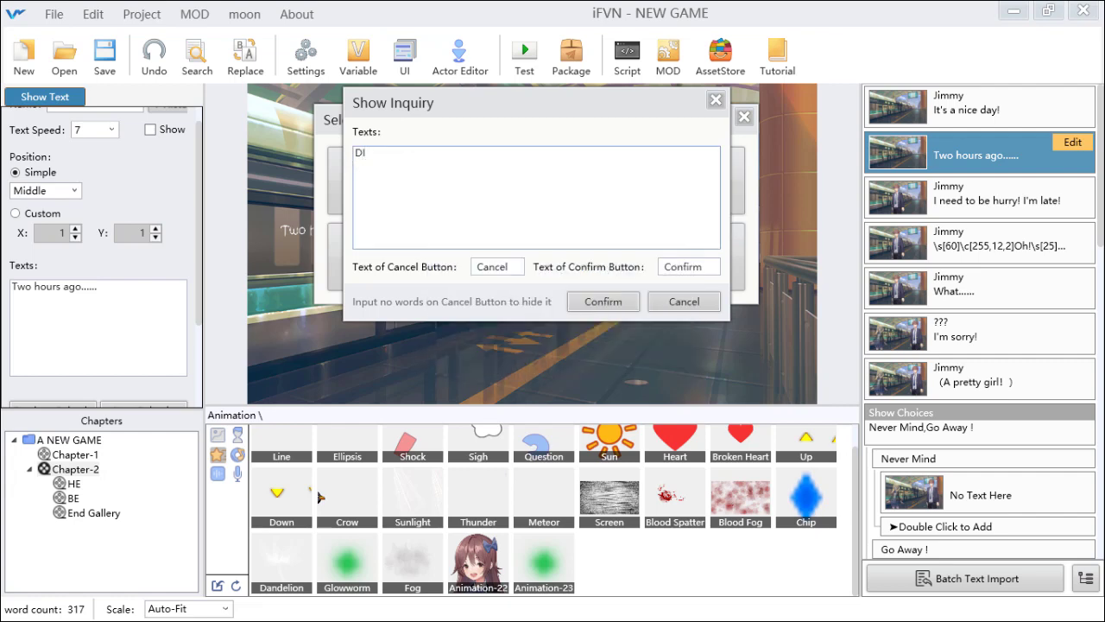
pyautogui.write('O')
pyautogui.press('BackSpace')
pyautogui.write('o you want to quit game?')
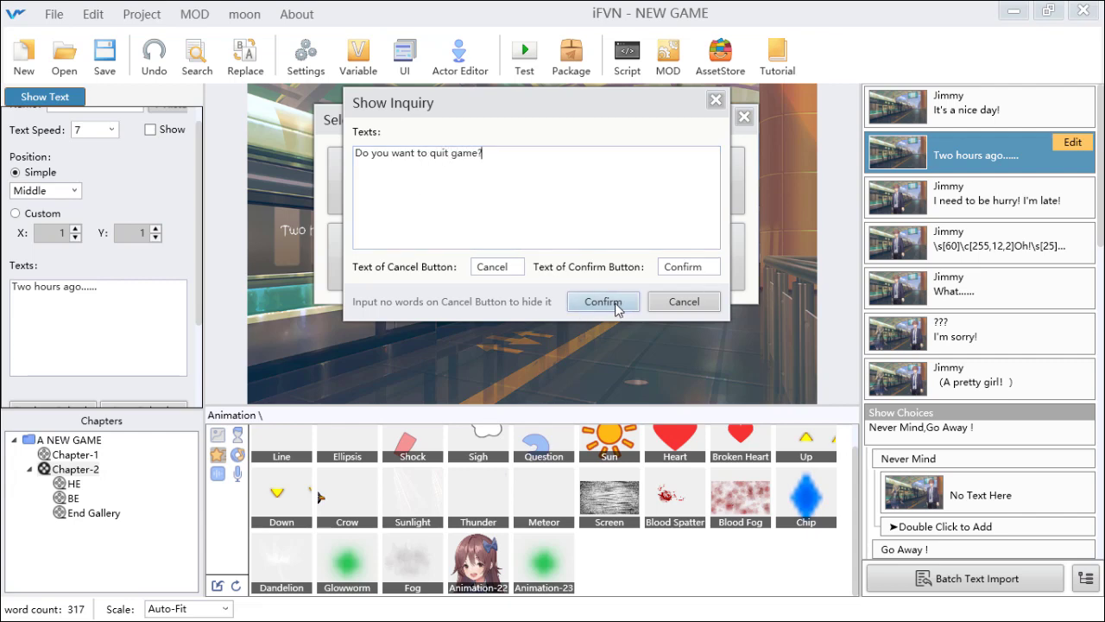
pyautogui.doubleClick(702, 263)
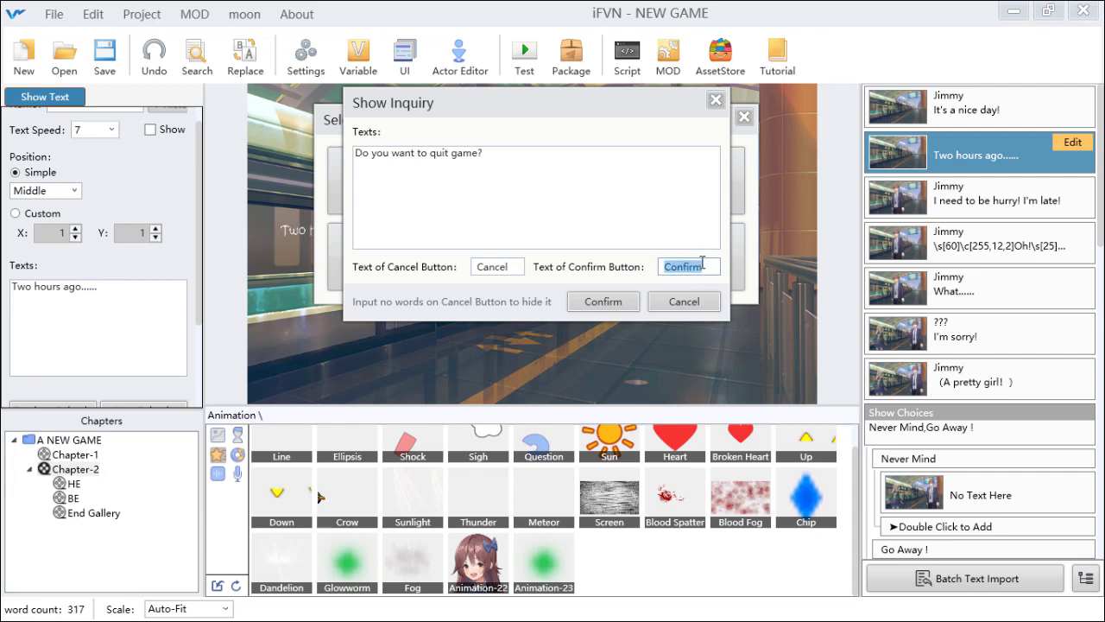
pyautogui.write('ok')
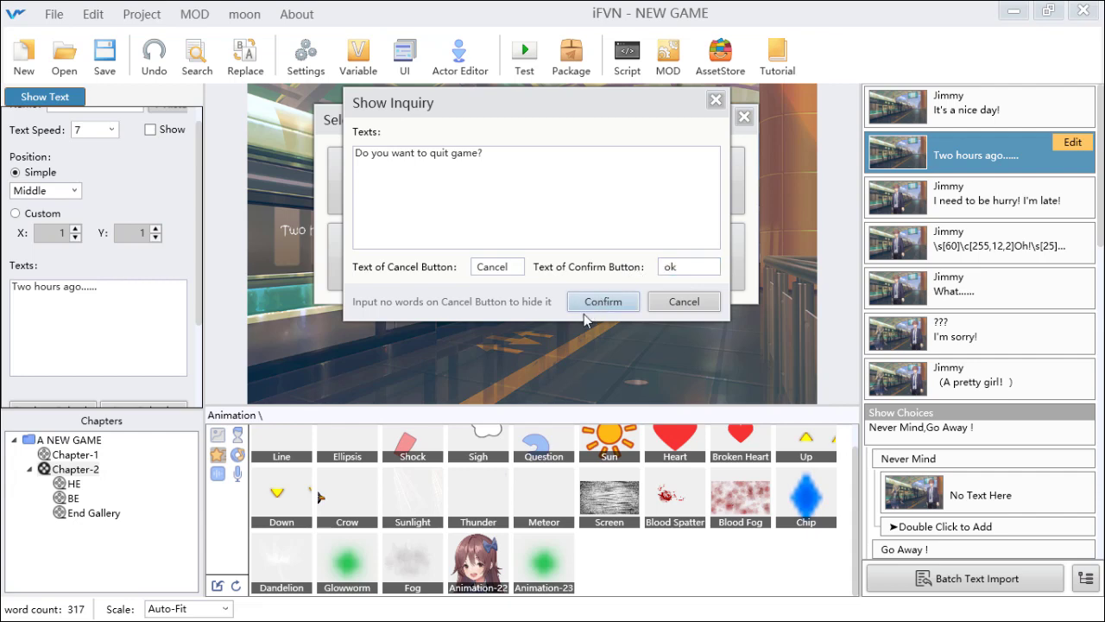
pyautogui.click(604, 302)
# Save the project and launch a GameTest run.
pyautogui.click(104, 57)
pyautogui.click(524, 56)
pyautogui.click(561, 40)
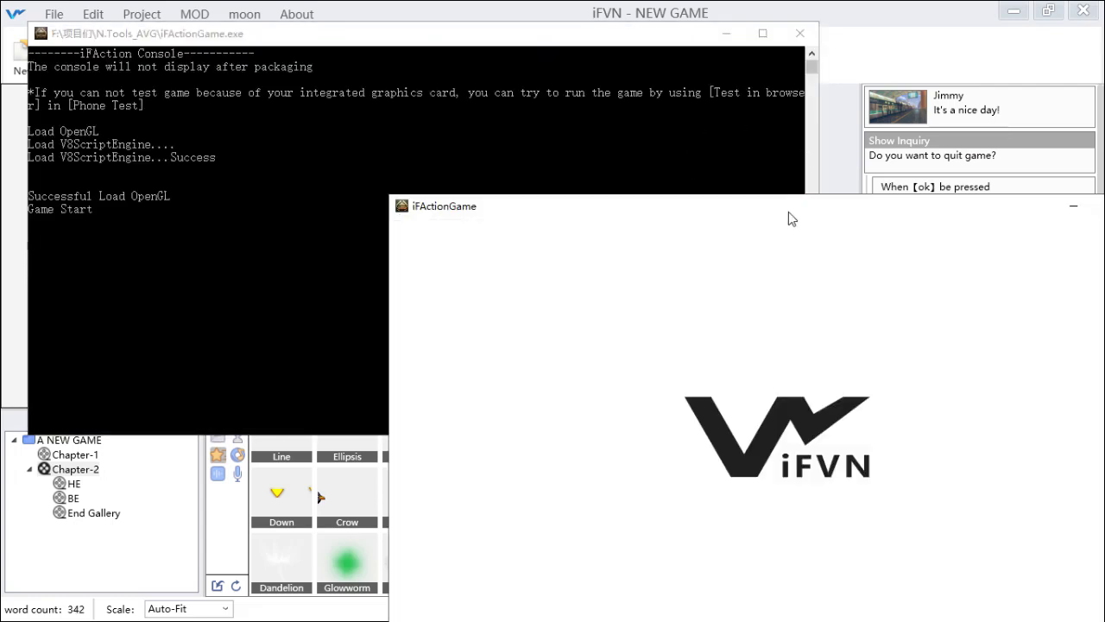
pyautogui.moveTo(789, 212); pyautogui.dragTo(538, 81)
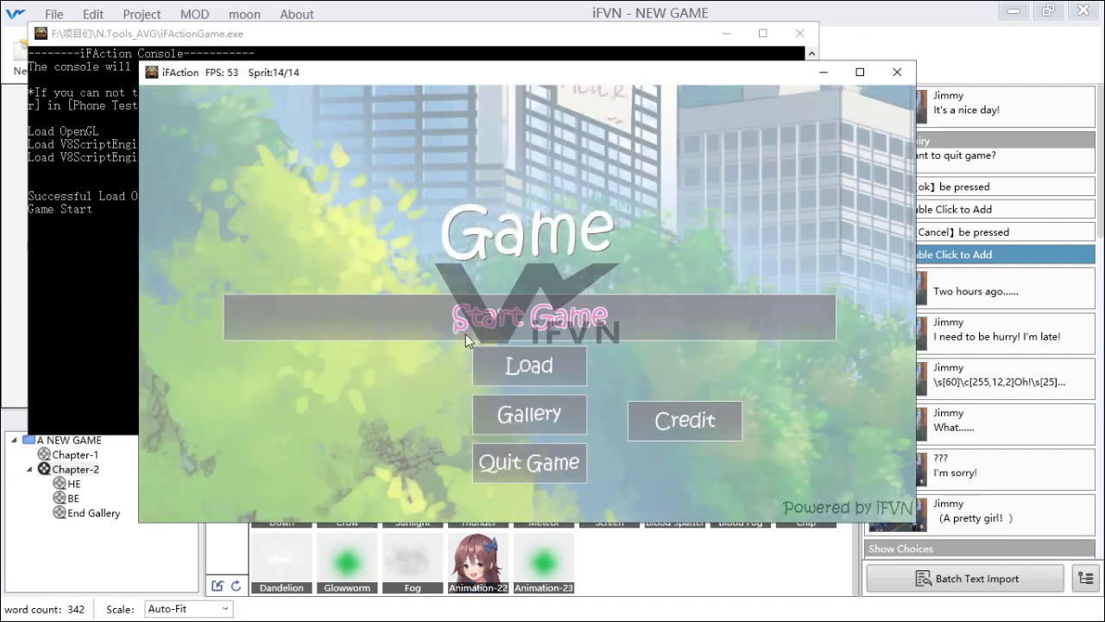
# Start the game, advance to the quit question, answer Cancel, and close the game.
pyautogui.click(471, 328)
pyautogui.click(696, 444)
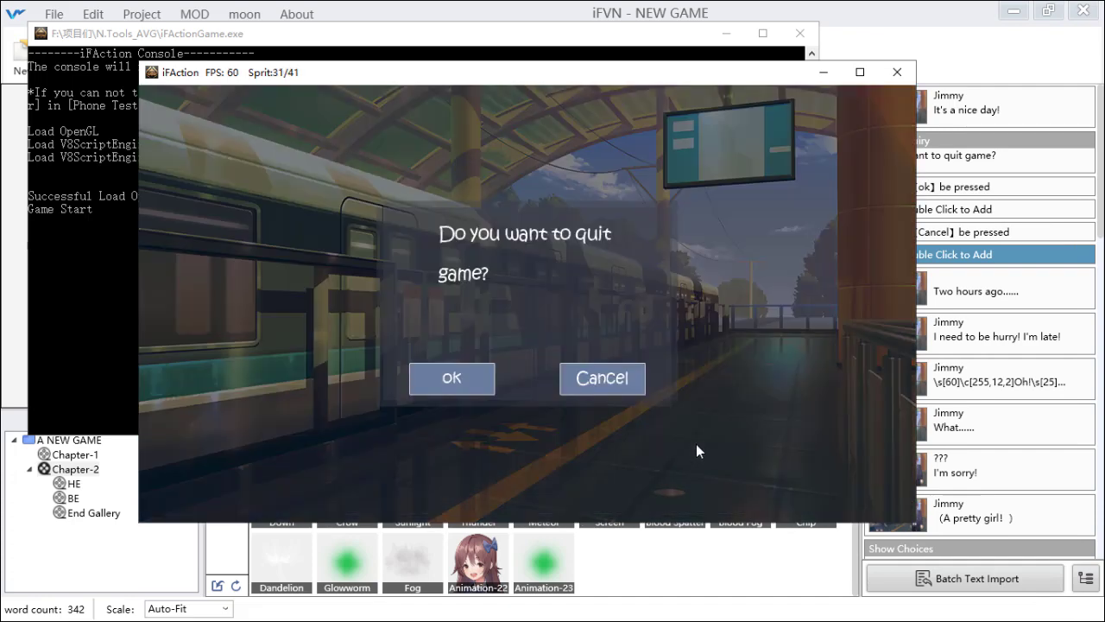
pyautogui.click(603, 378)
pyautogui.click(897, 72)
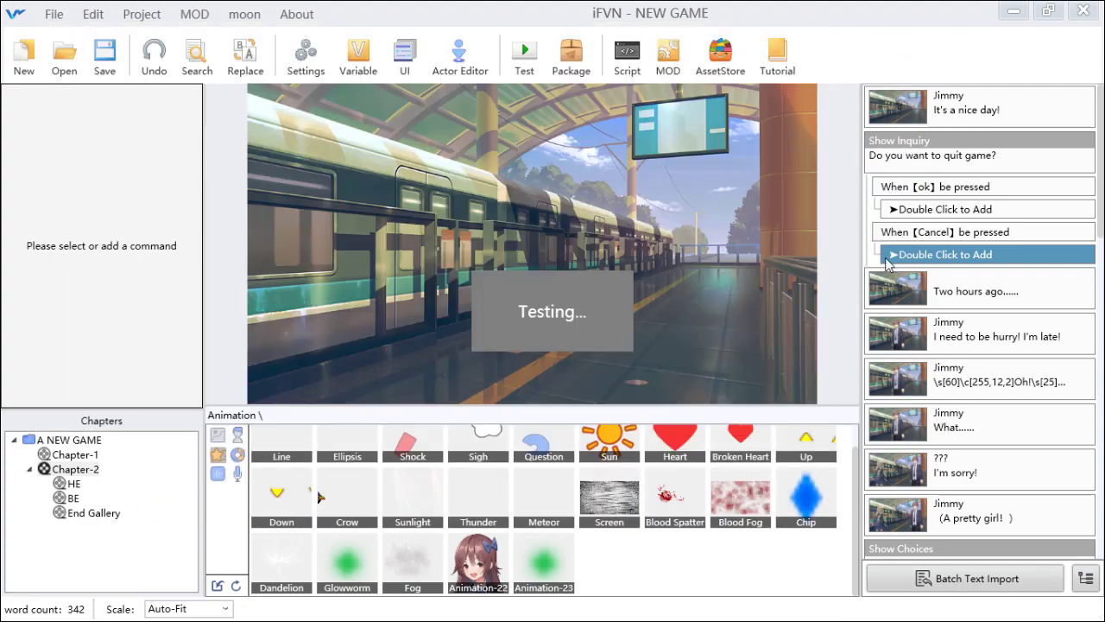
# Add a Story Episode to the ok branch containing a Logic > To Title Screen command.
pyautogui.click(952, 209)
pyautogui.doubleClick(953, 209)
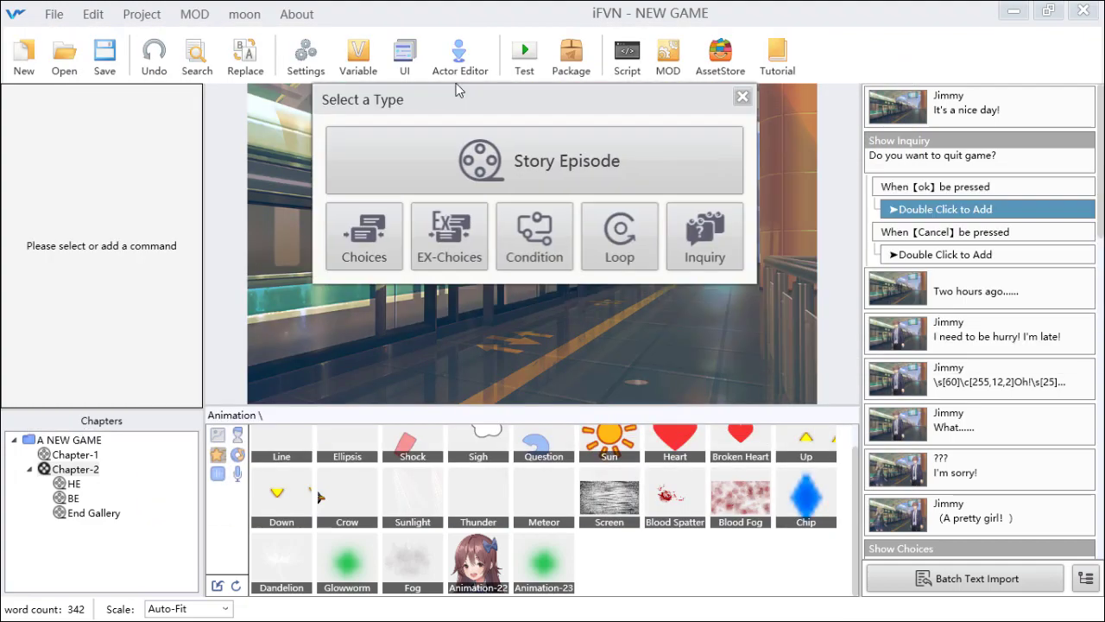
pyautogui.click(442, 141)
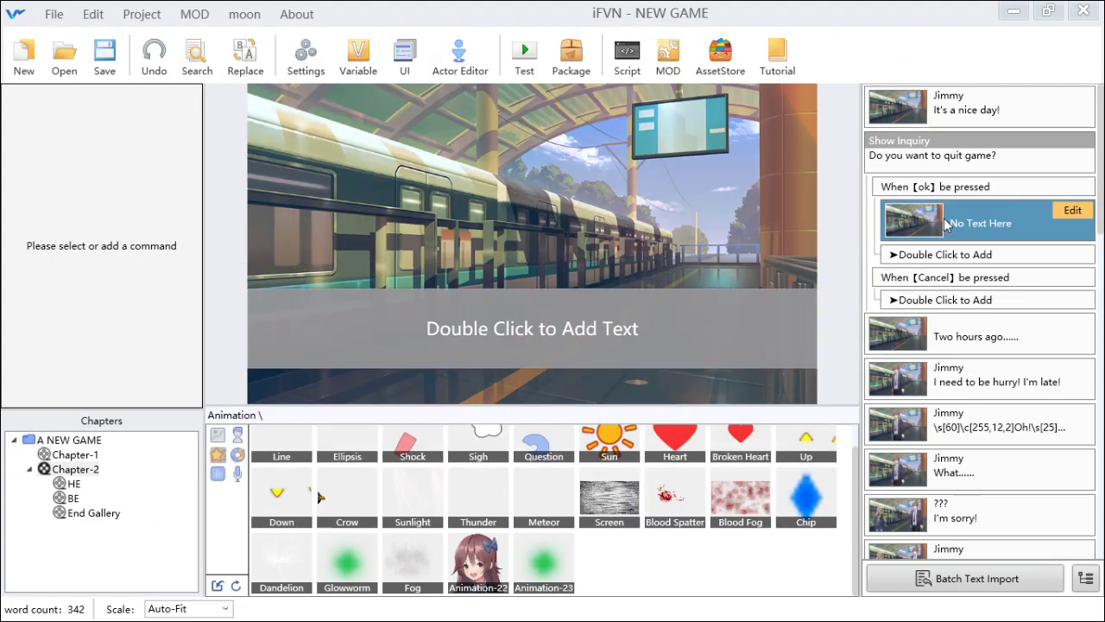
pyautogui.click(1073, 223)
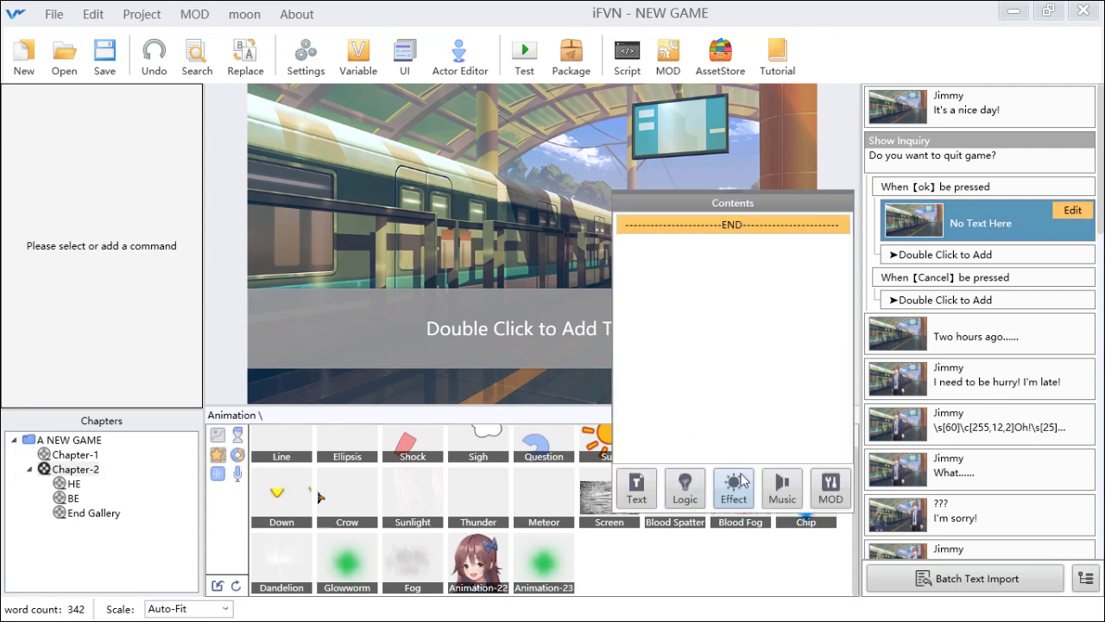
pyautogui.click(688, 483)
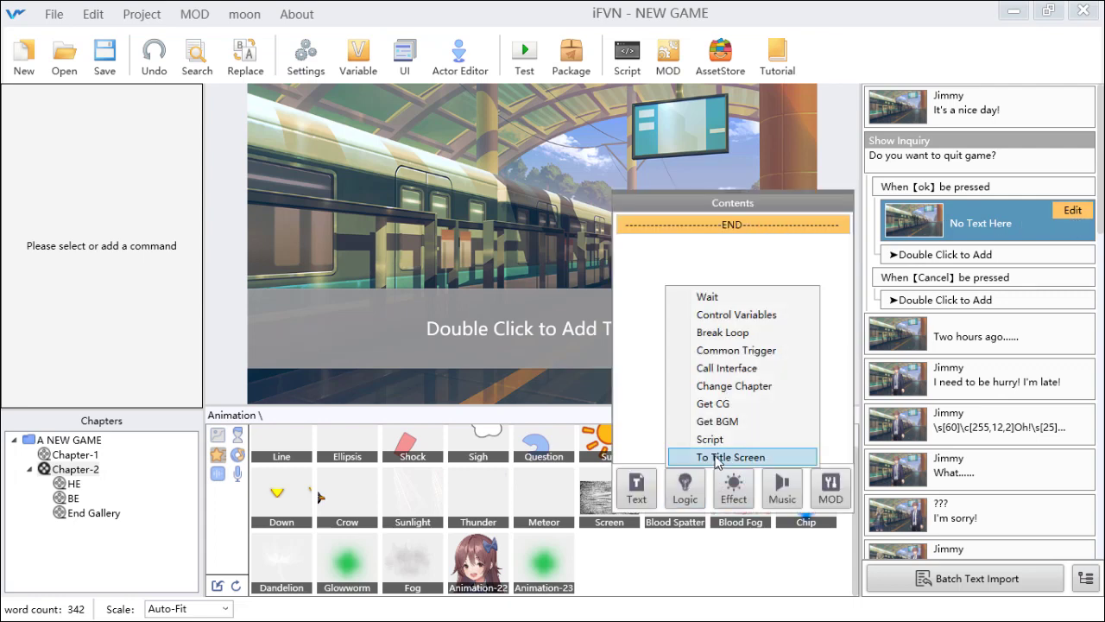
pyautogui.click(716, 457)
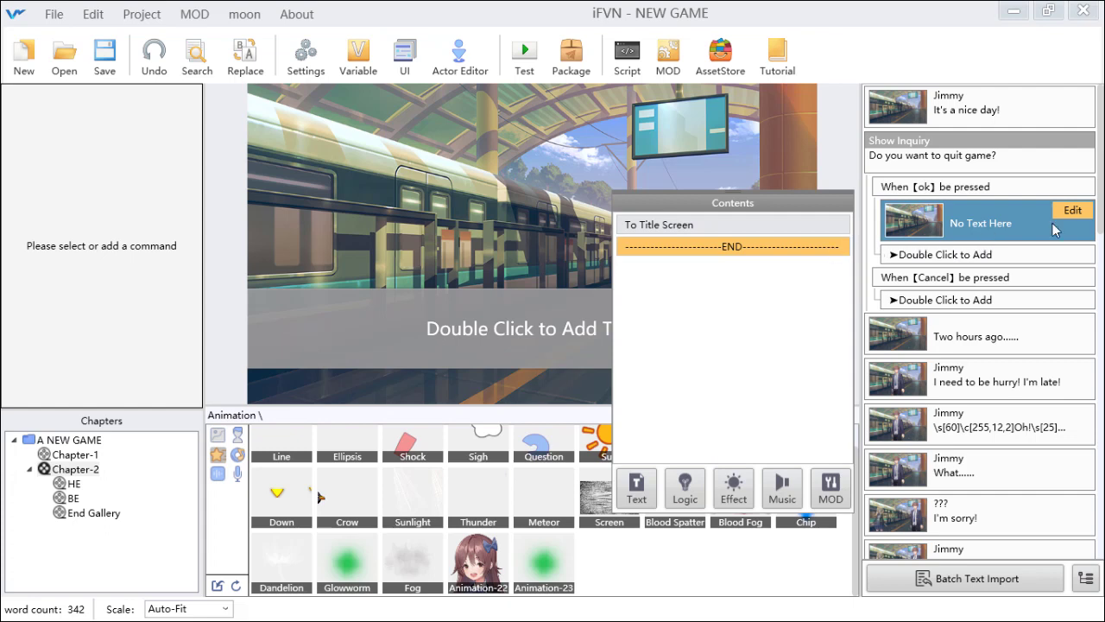
pyautogui.click(1004, 233)
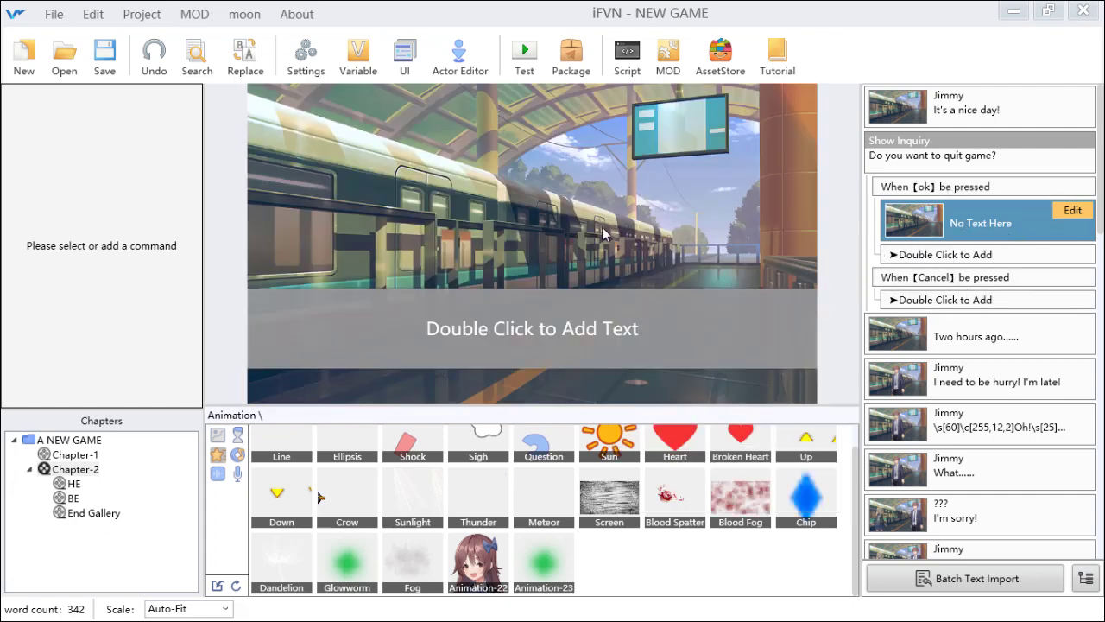
# Save the project and launch a GameTest run.
pyautogui.click(104, 56)
pyautogui.click(517, 50)
pyautogui.click(540, 52)
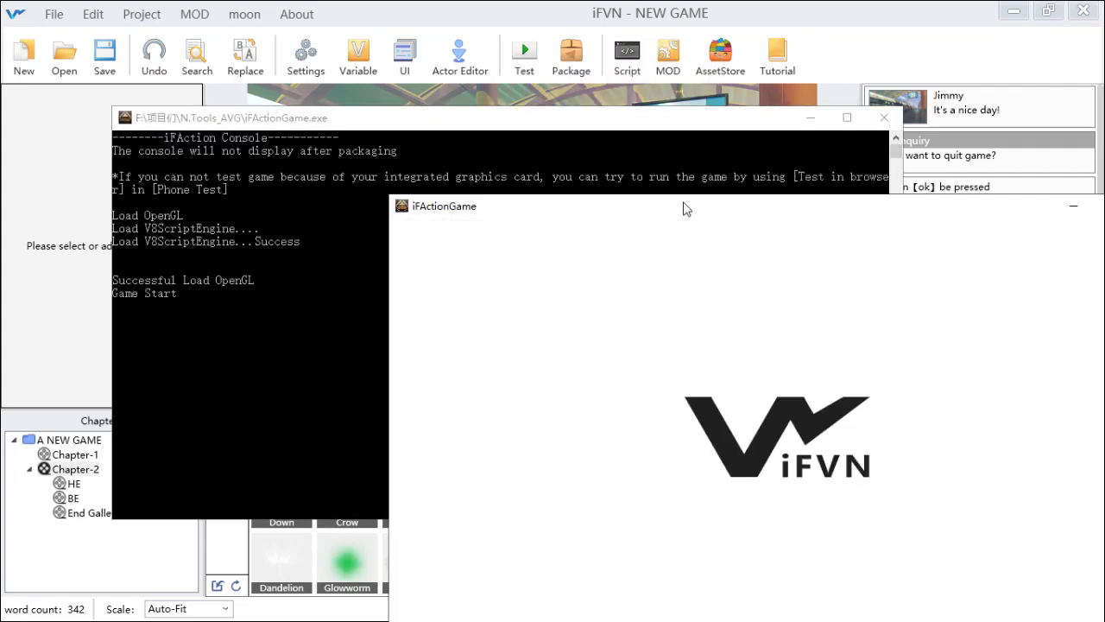
pyautogui.moveTo(686, 205); pyautogui.dragTo(444, 61)
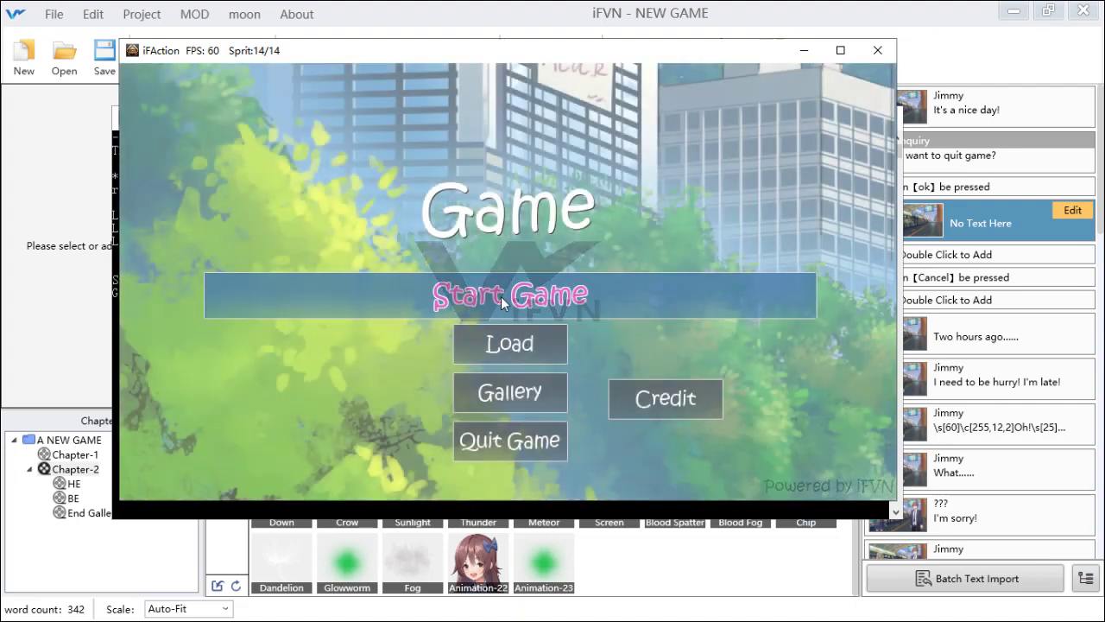
# Start the game, answer ok to the quit question to reach the title screen, then close the game and console.
pyautogui.press('Return')
pyautogui.click(497, 386)
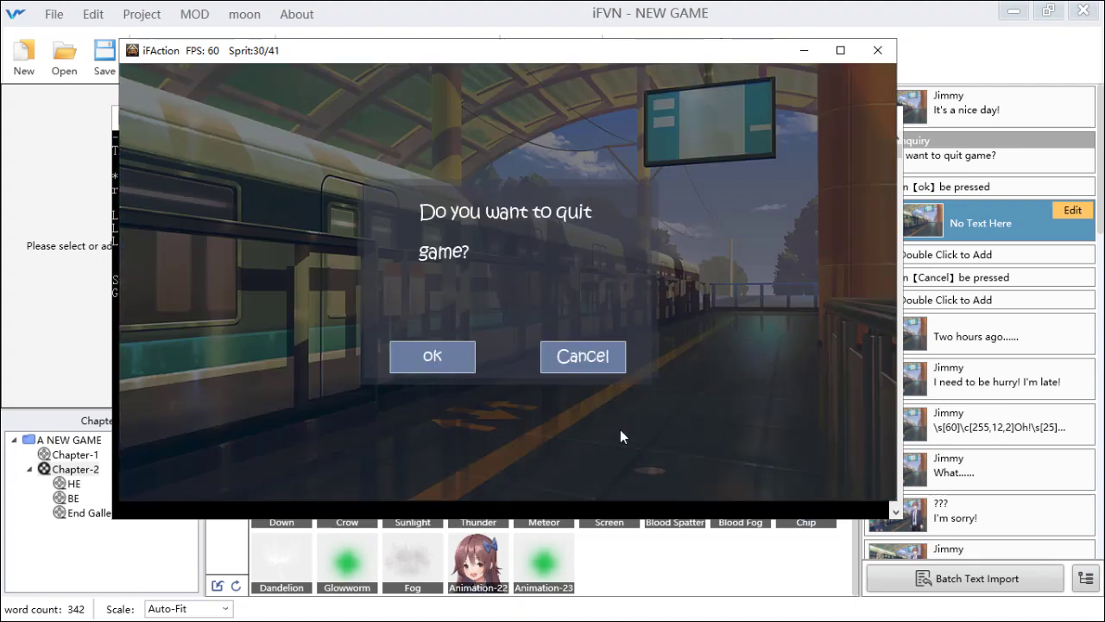
pyautogui.click(434, 356)
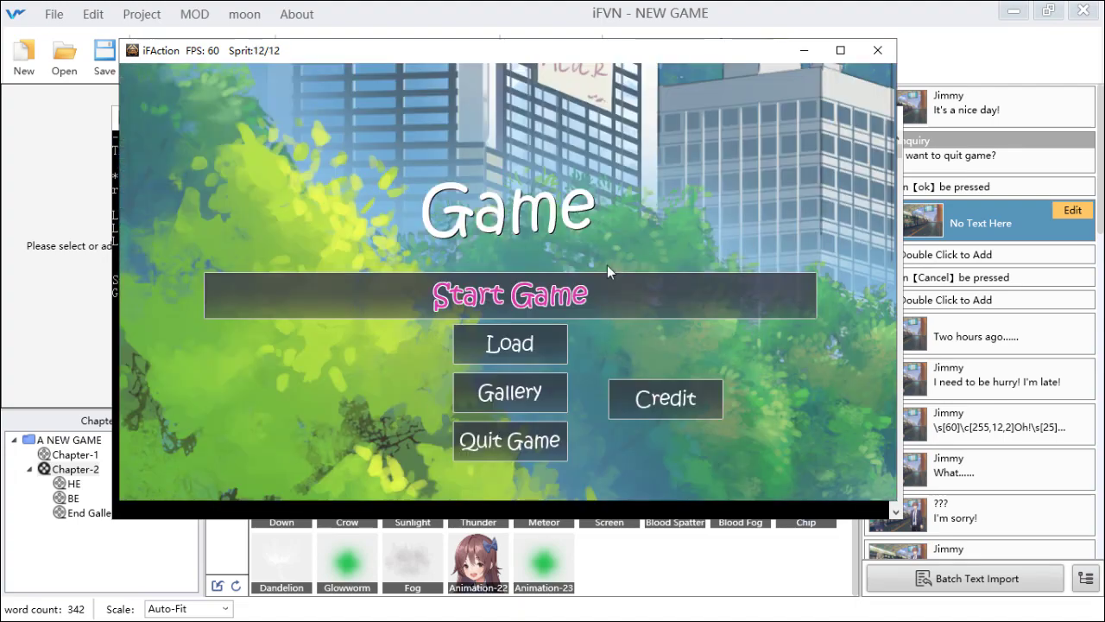
pyautogui.click(889, 52)
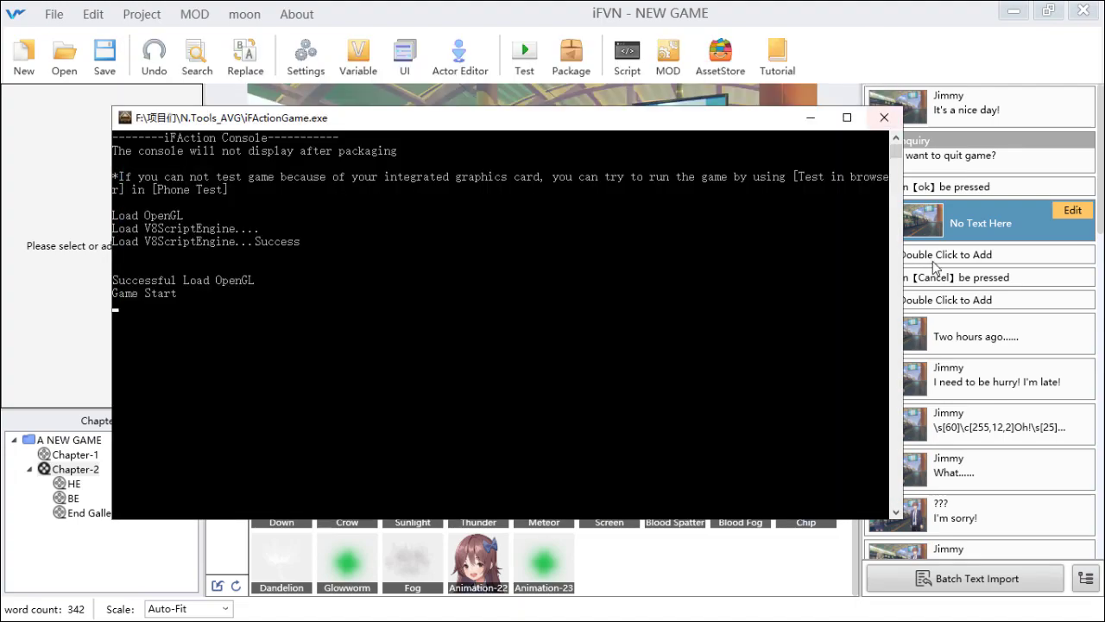
pyautogui.click(884, 117)
pyautogui.click(406, 53)
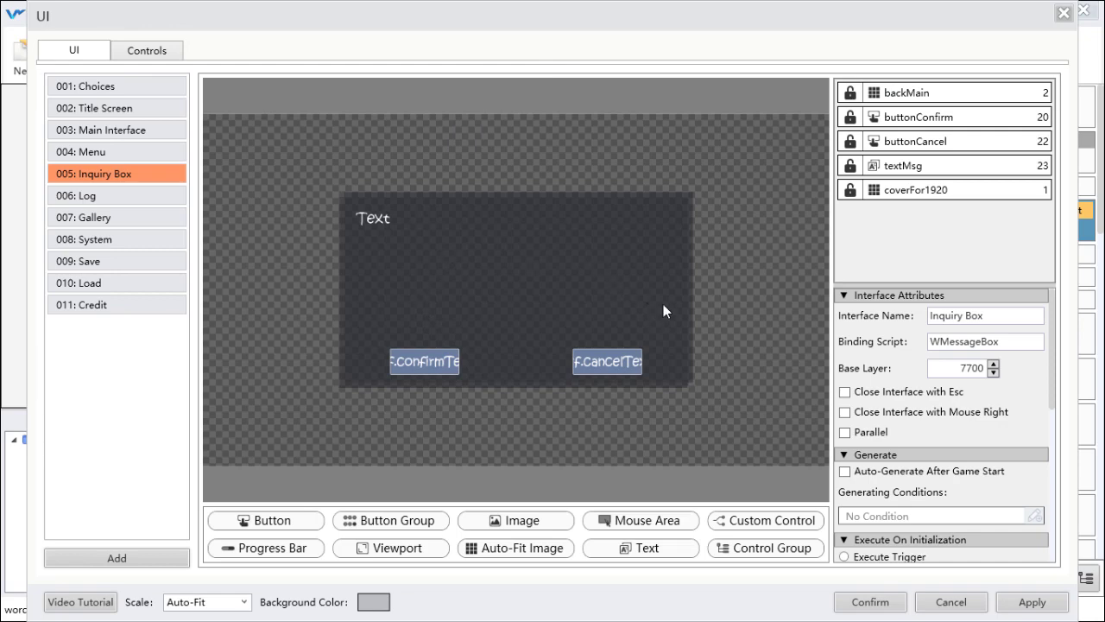
# Inspect the Inquiry Box's cancel button, background and message text elements, then its interface settings.
pyautogui.click(630, 373)
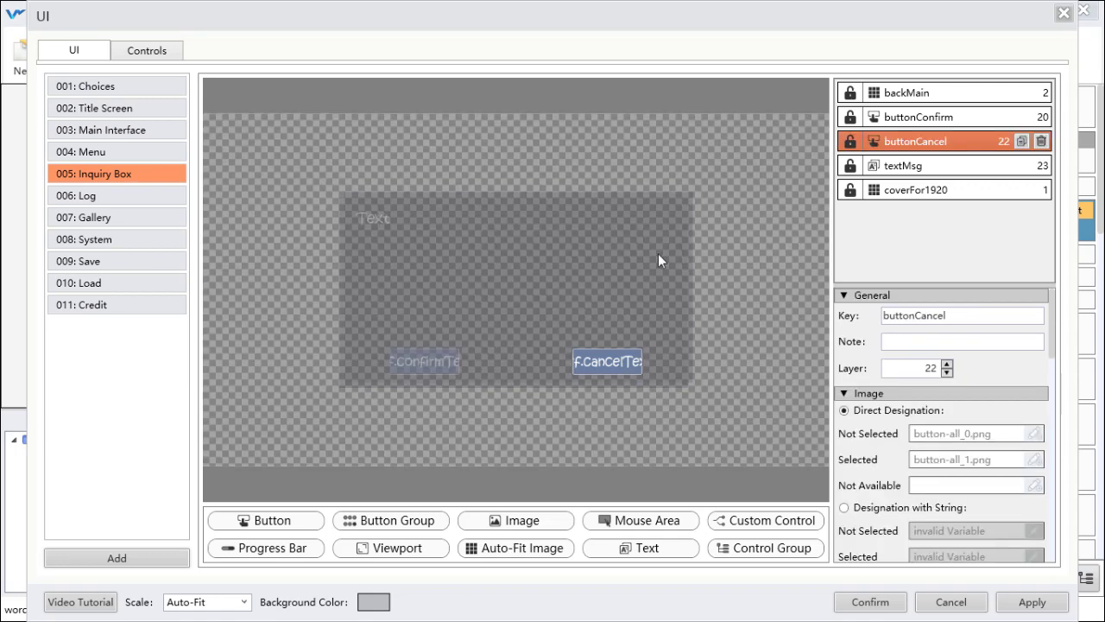
pyautogui.click(657, 258)
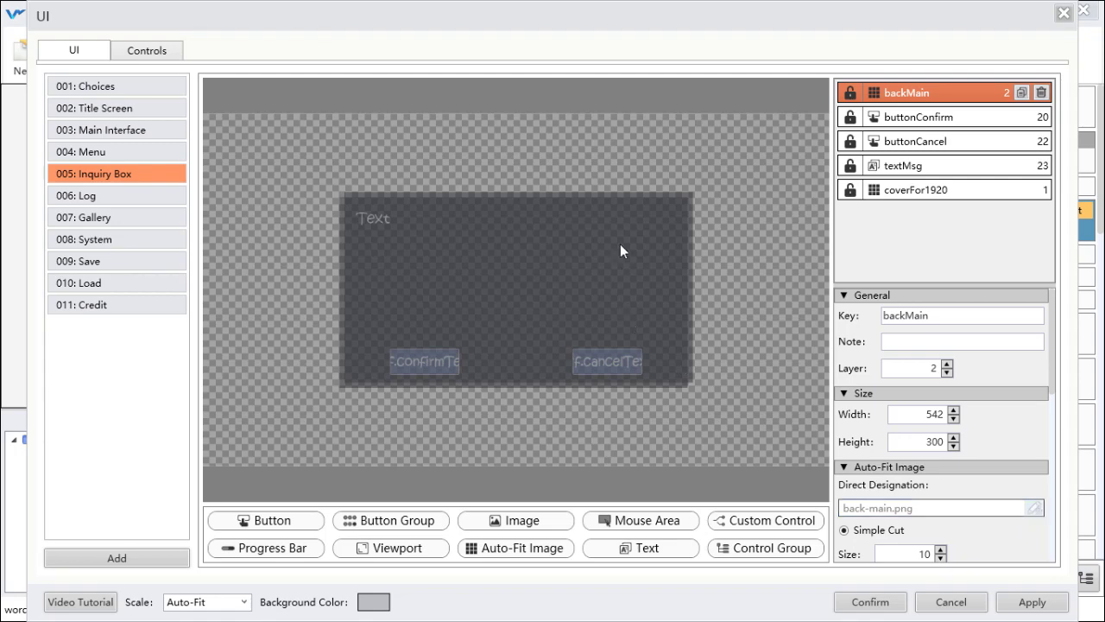
pyautogui.click(373, 217)
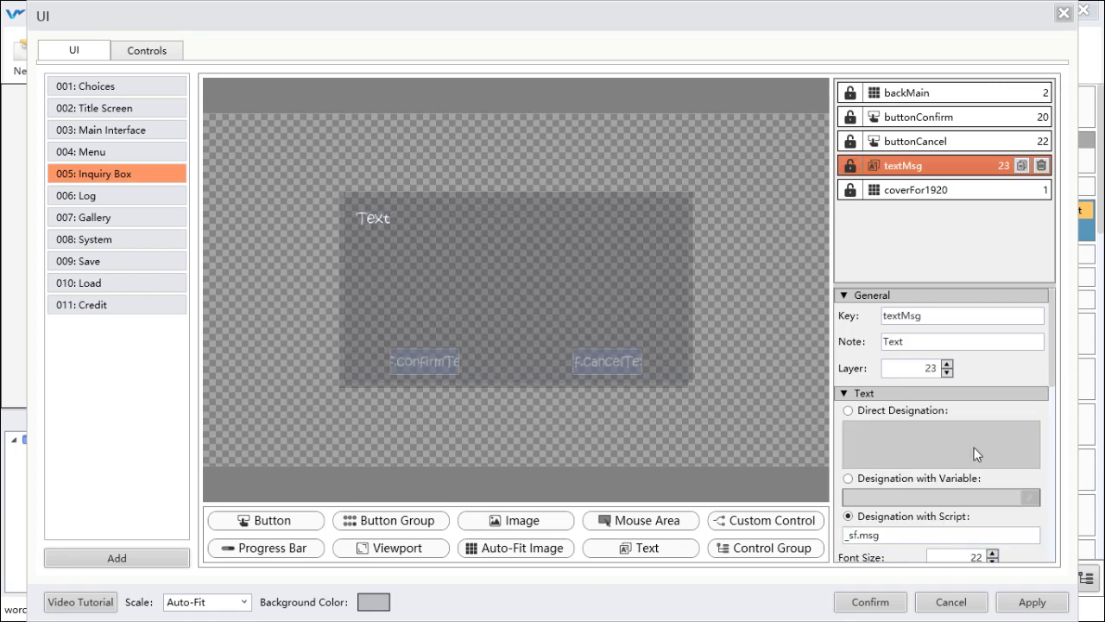
pyautogui.scroll(-3, 930, 452)
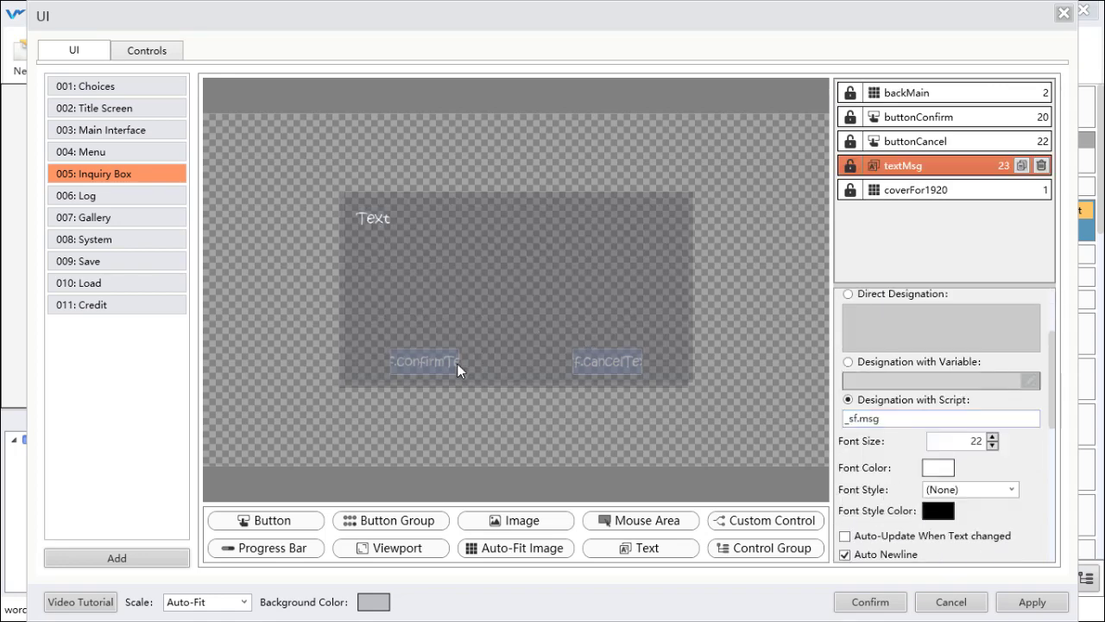
pyautogui.click(150, 172)
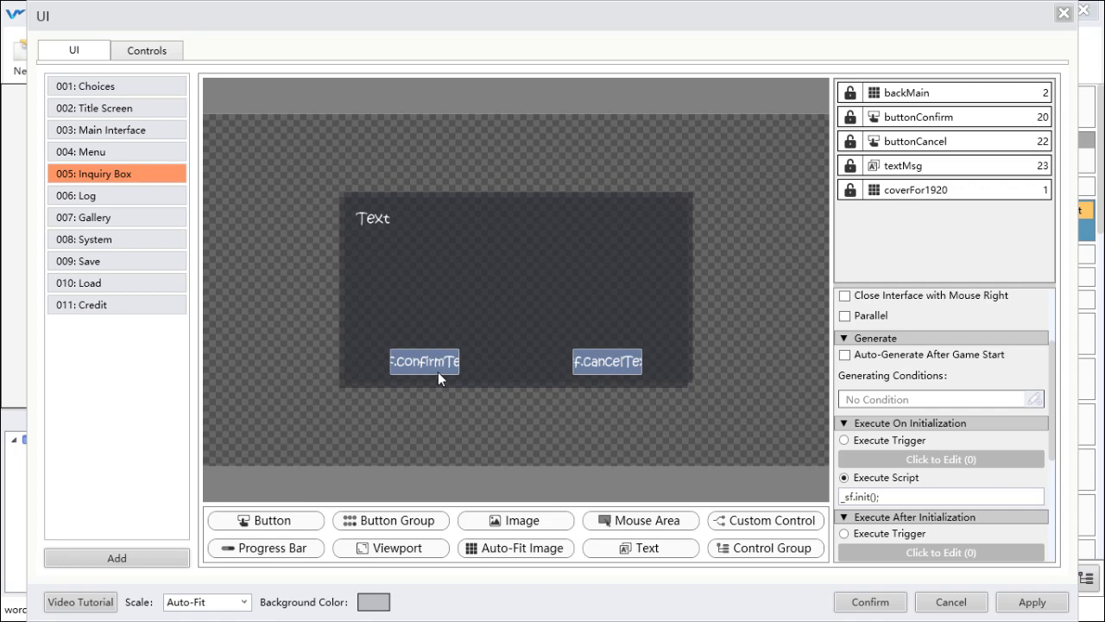
# Move confirmText to the left and cancelText to the right in the Inquiry Box, then apply.
pyautogui.moveTo(437, 371); pyautogui.dragTo(567, 265)
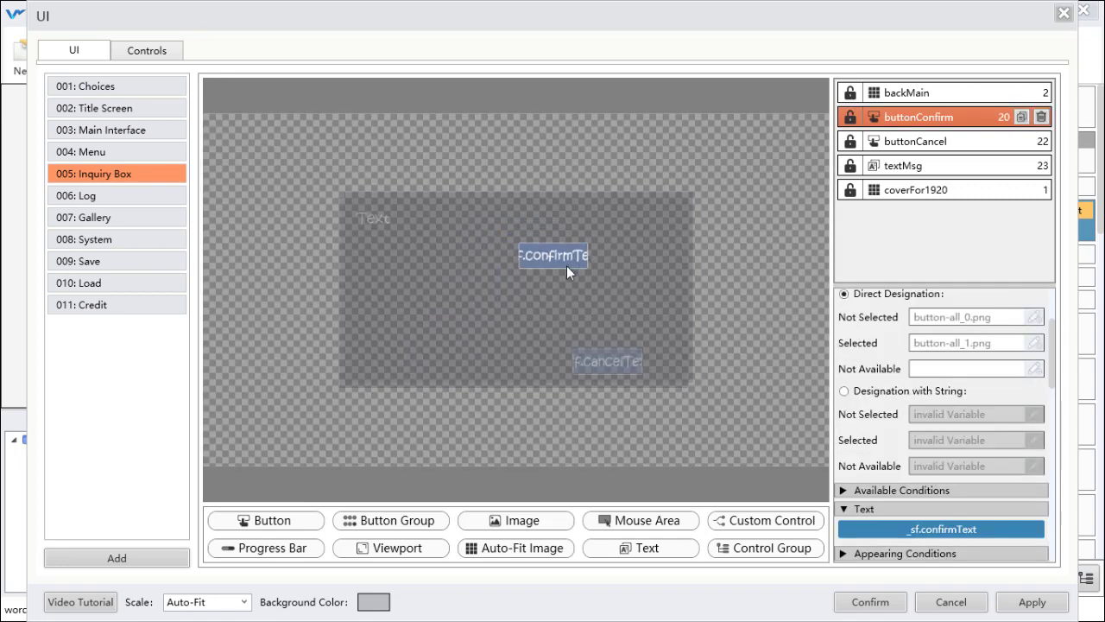
pyautogui.moveTo(623, 371); pyautogui.dragTo(464, 297)
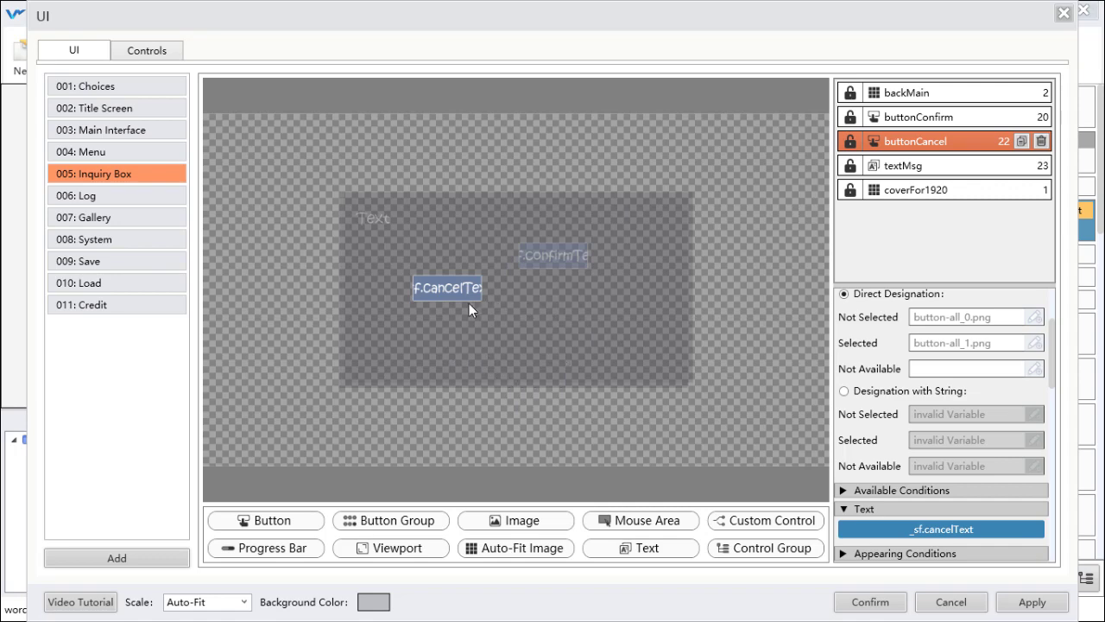
pyautogui.moveTo(462, 296); pyautogui.dragTo(666, 296)
pyautogui.moveTo(523, 248); pyautogui.dragTo(429, 321)
pyautogui.moveTo(655, 296); pyautogui.dragTo(589, 306)
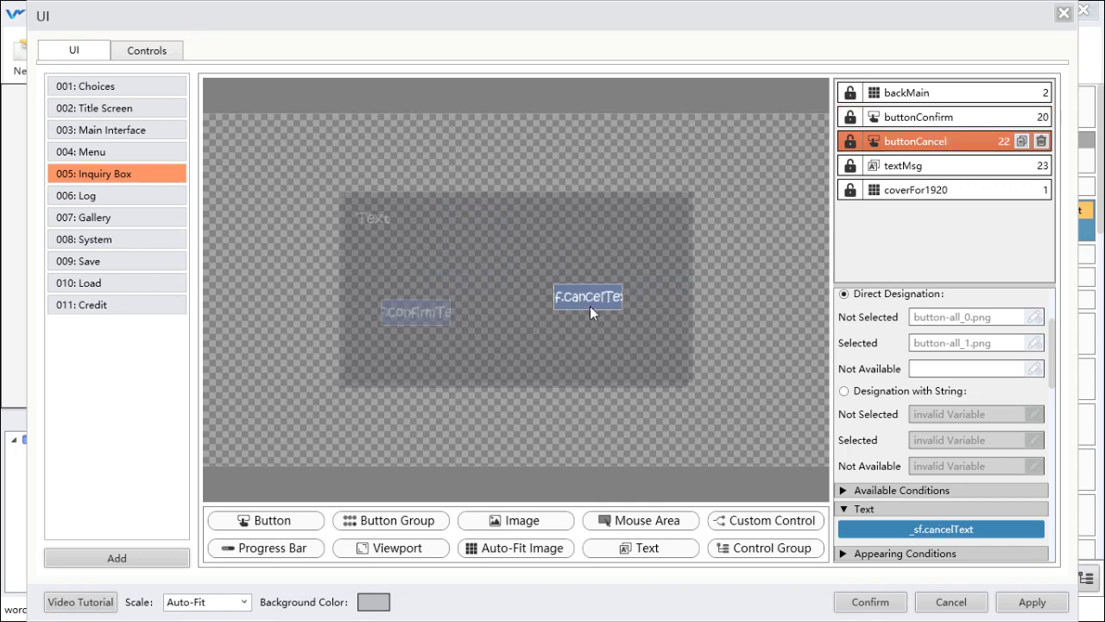
pyautogui.click(1033, 602)
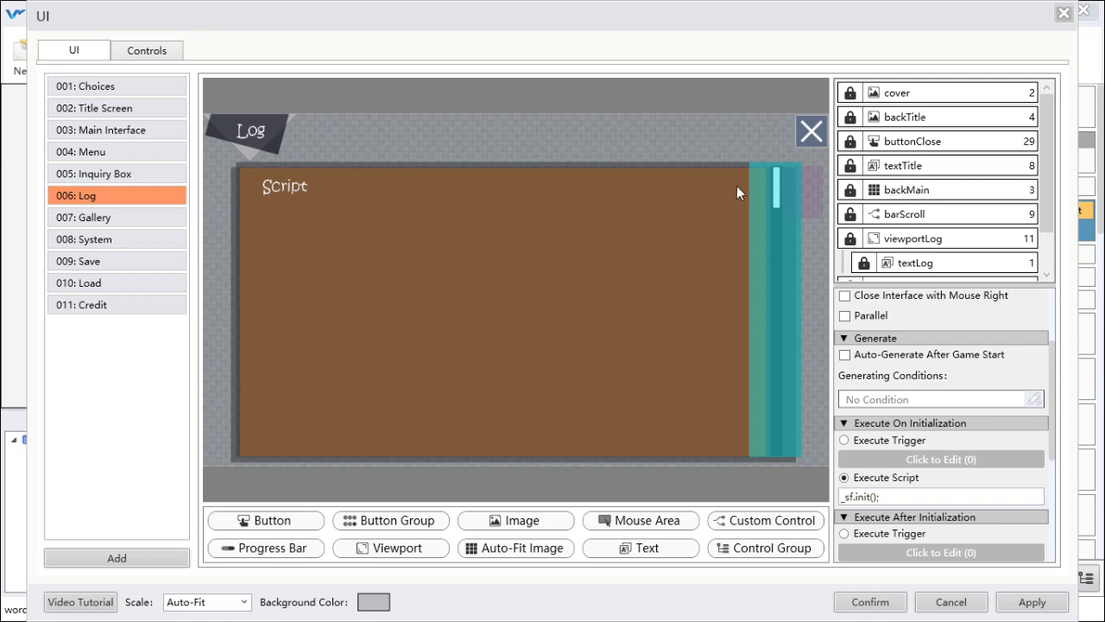
# Inspect the Log interface's text area, scrollbar and background cover image elements.
pyautogui.click(611, 240)
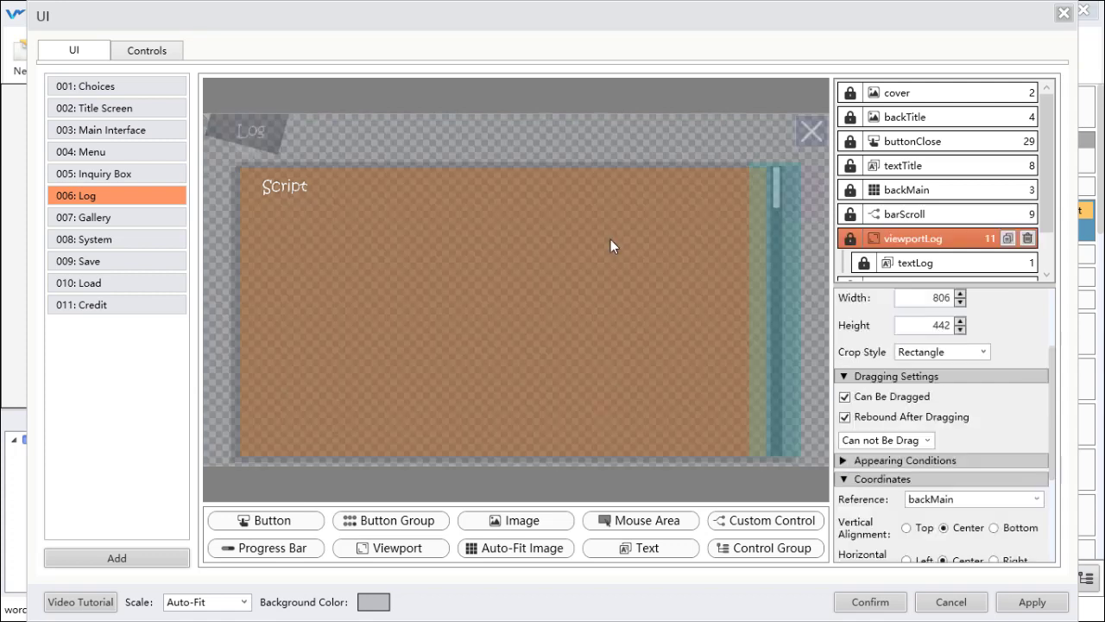
pyautogui.click(774, 207)
pyautogui.click(539, 146)
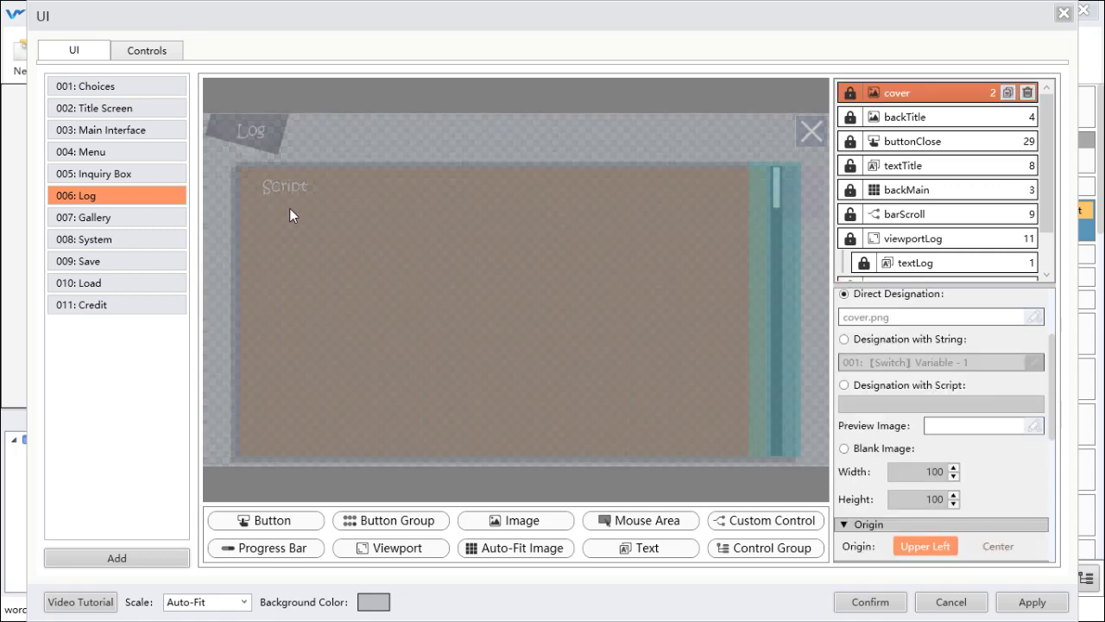
pyautogui.click(499, 230)
pyautogui.click(521, 152)
# Browse the Gallery, System, Save, Load and Log interfaces, ending on 007 Gallery.
pyautogui.click(136, 216)
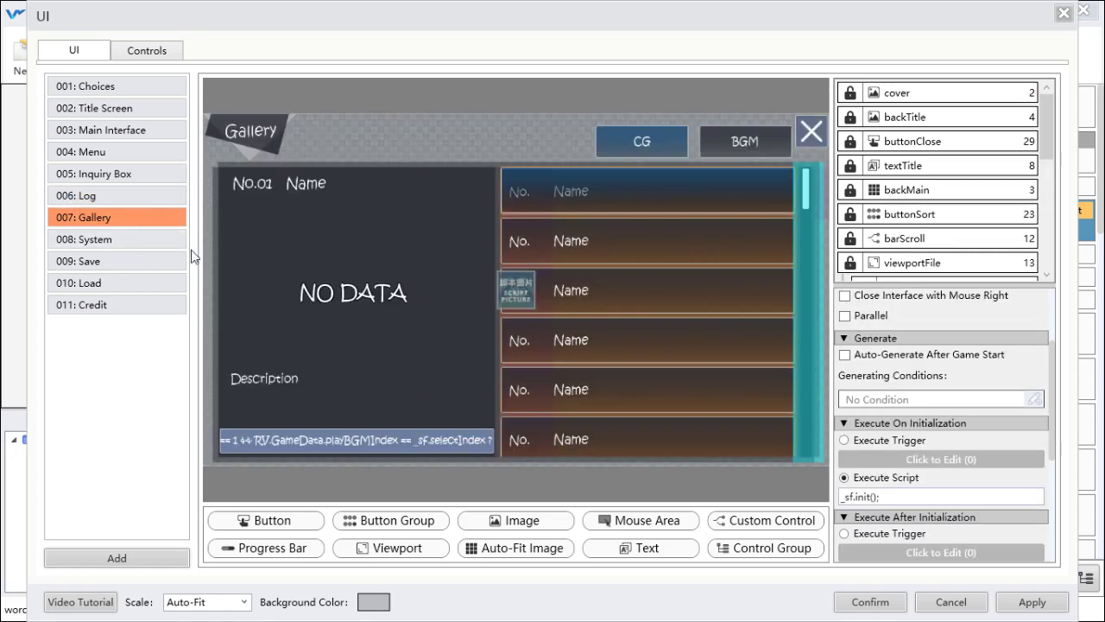
pyautogui.click(134, 242)
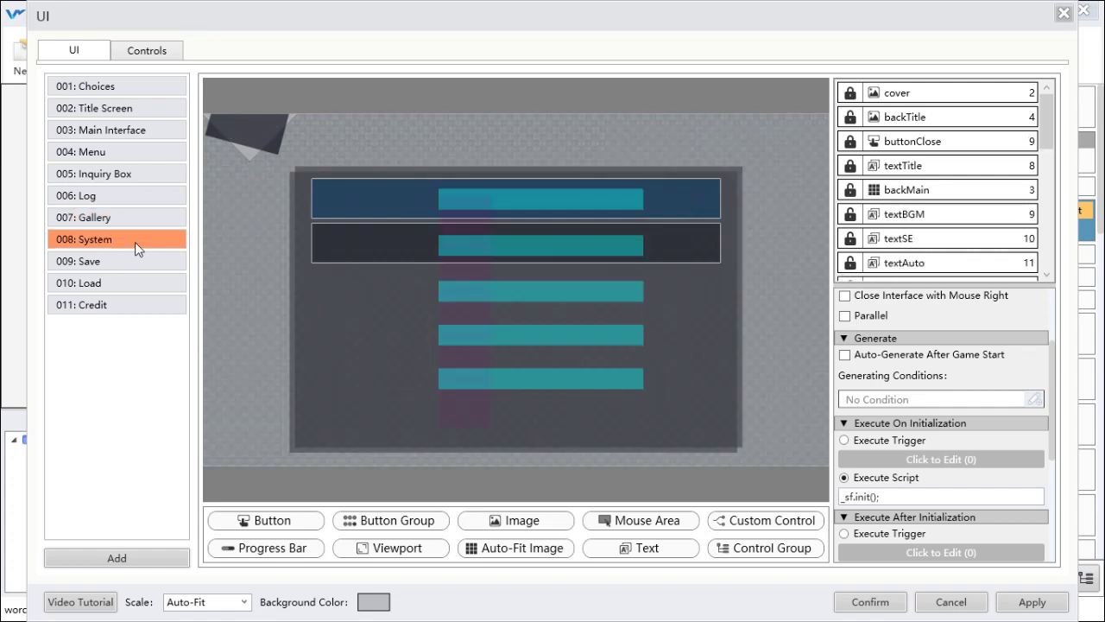
pyautogui.click(138, 261)
pyautogui.click(147, 285)
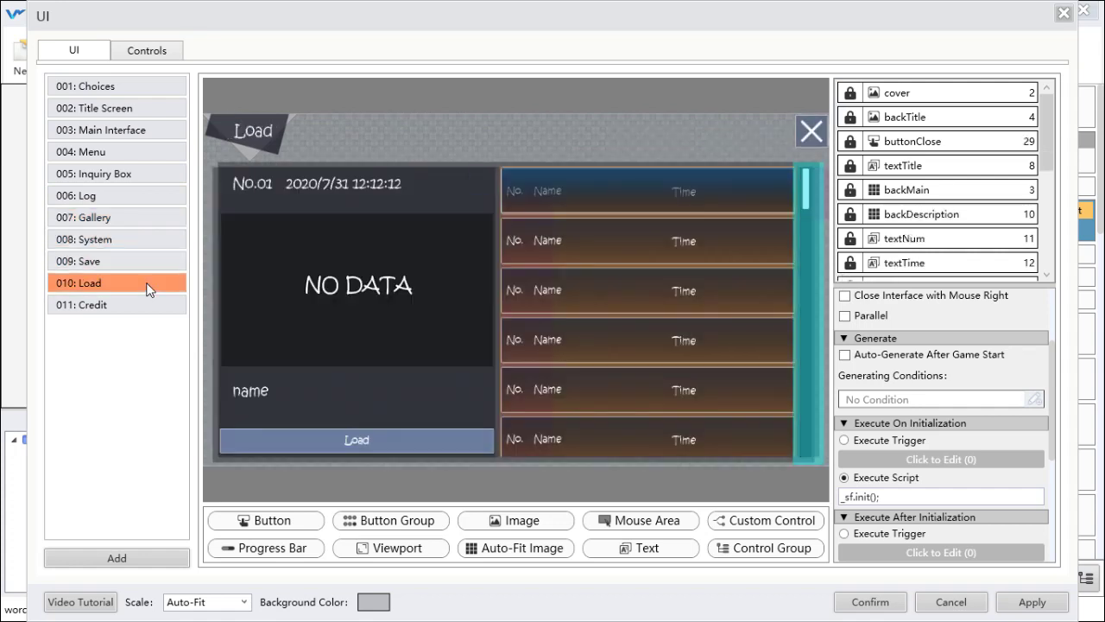
pyautogui.click(157, 202)
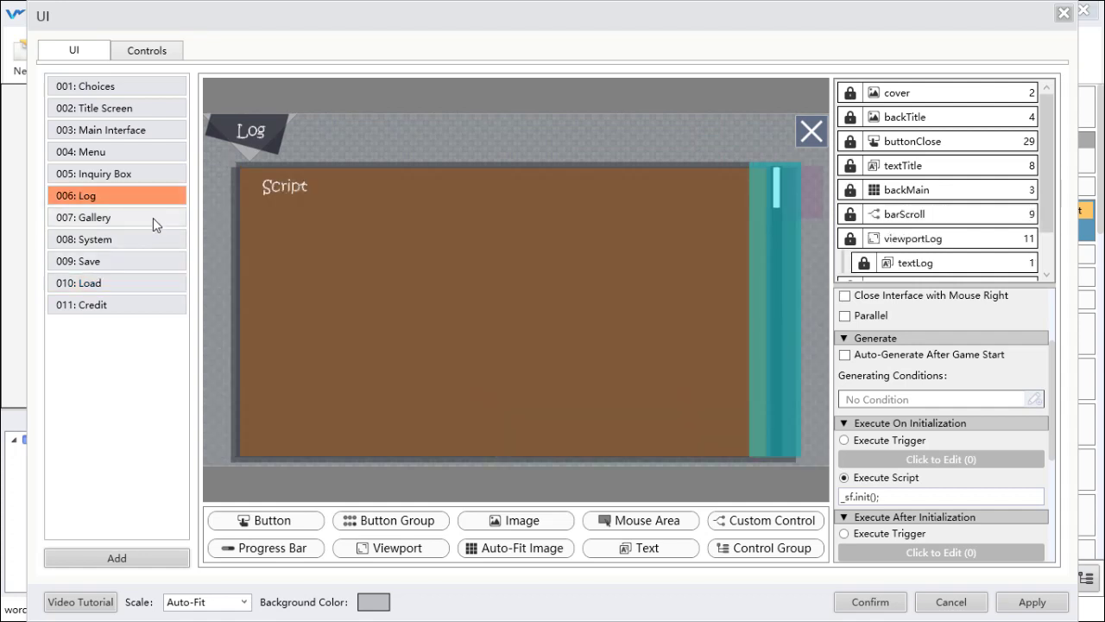
pyautogui.click(153, 218)
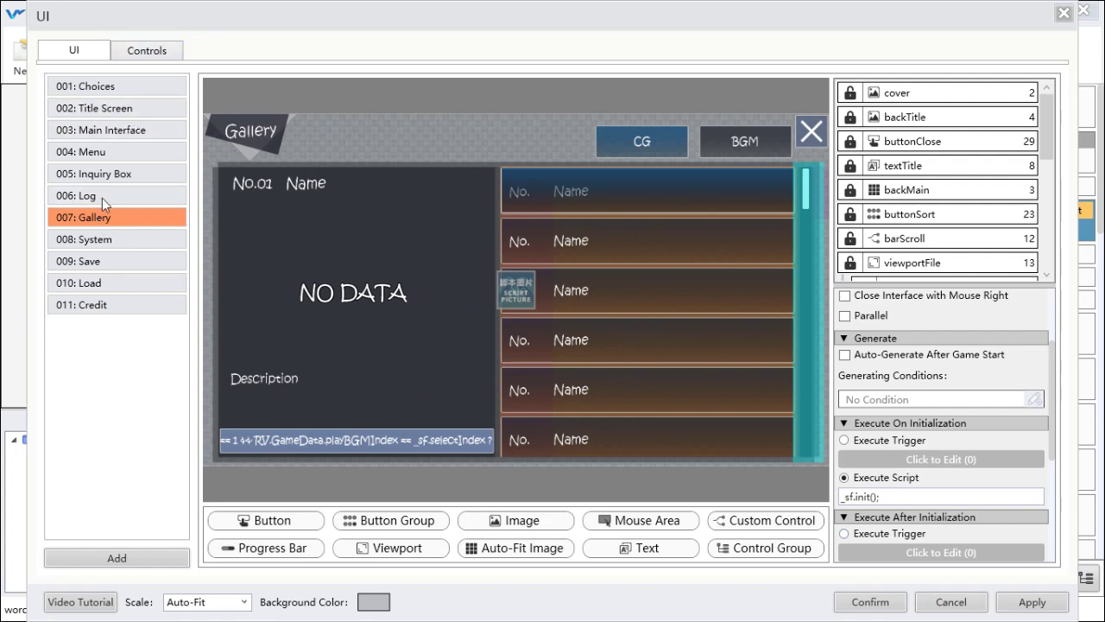
# Review the S/L - FileBag, Slider, System - Volume Bar and Gallery - FileBag controls, then return to UI.
pyautogui.click(656, 239)
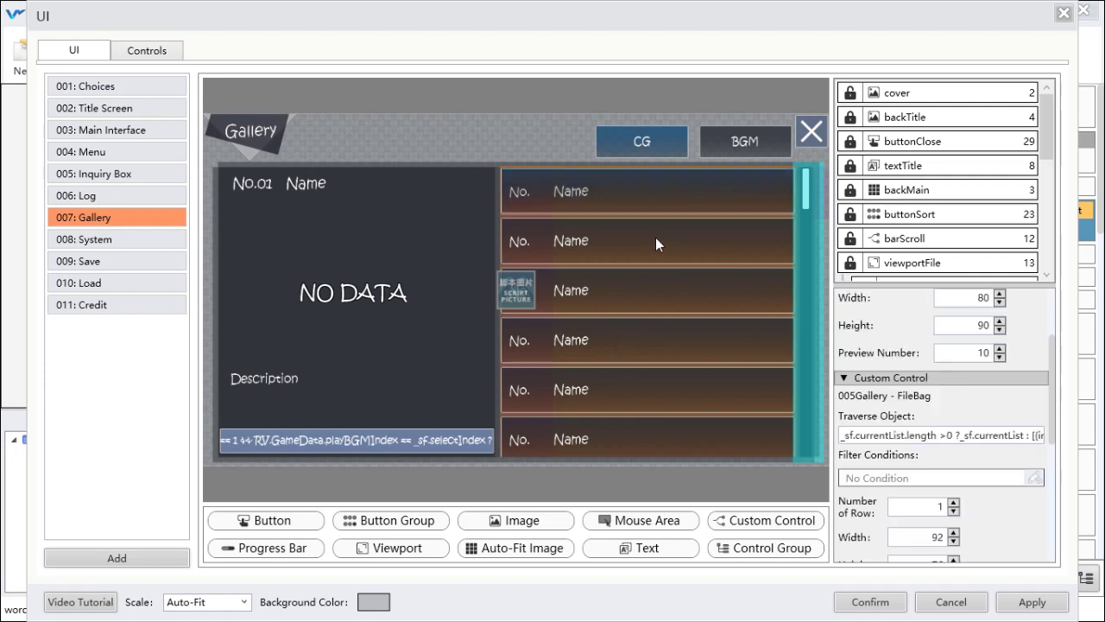
pyautogui.click(162, 53)
pyautogui.click(168, 114)
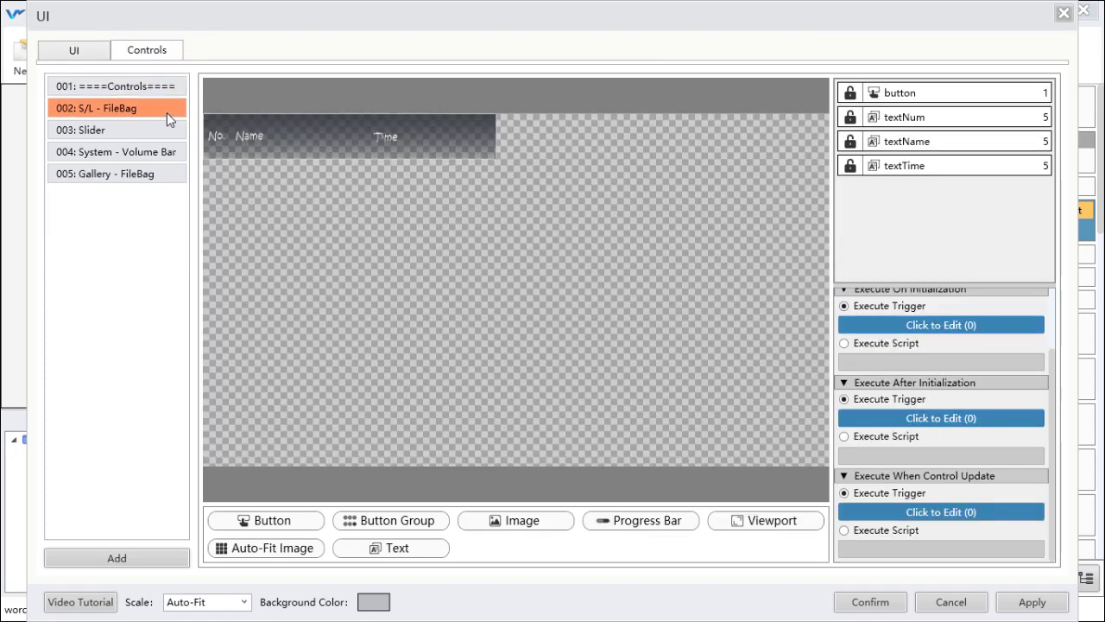
pyautogui.click(168, 133)
pyautogui.click(168, 152)
pyautogui.click(170, 173)
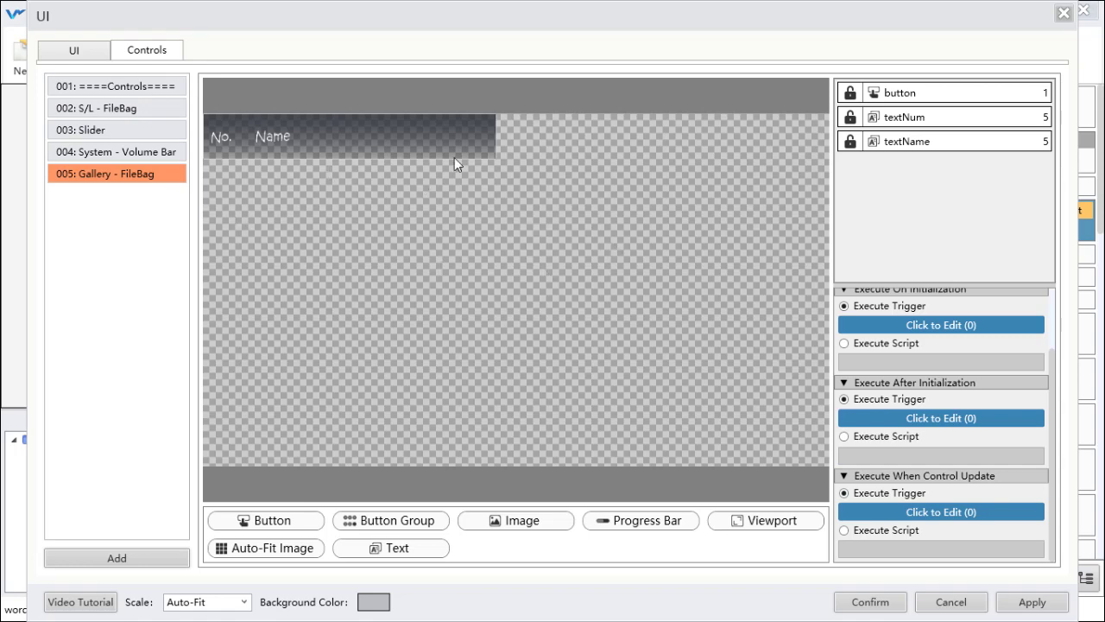
pyautogui.click(75, 53)
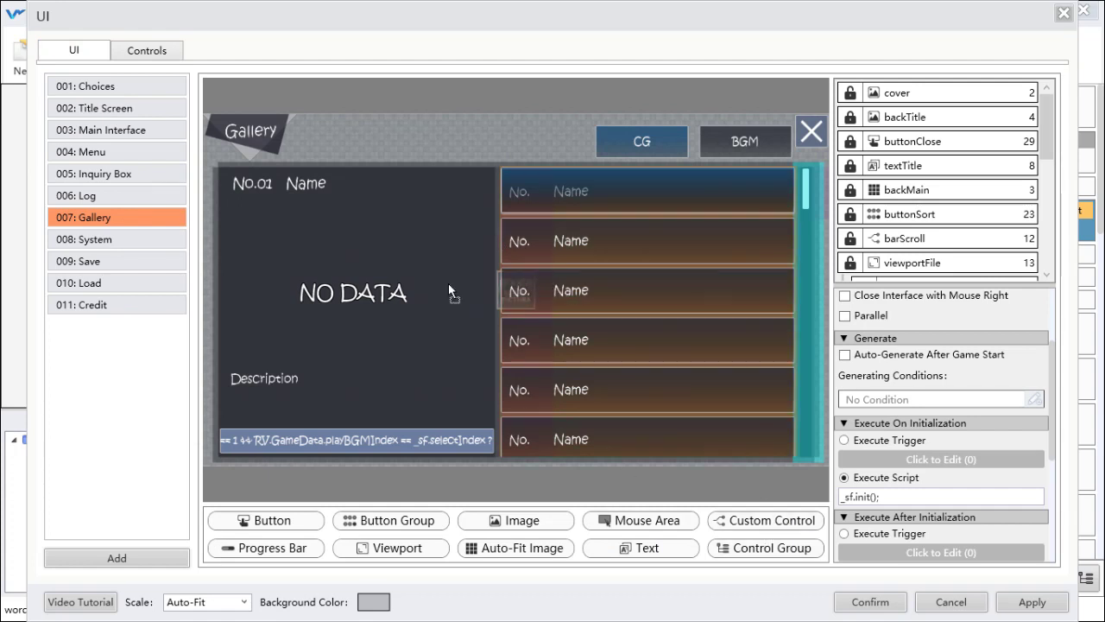
# Cancel the gallery list's Select a Control dialog, view the Save interface, and confirm the UI changes.
pyautogui.doubleClick(563, 263)
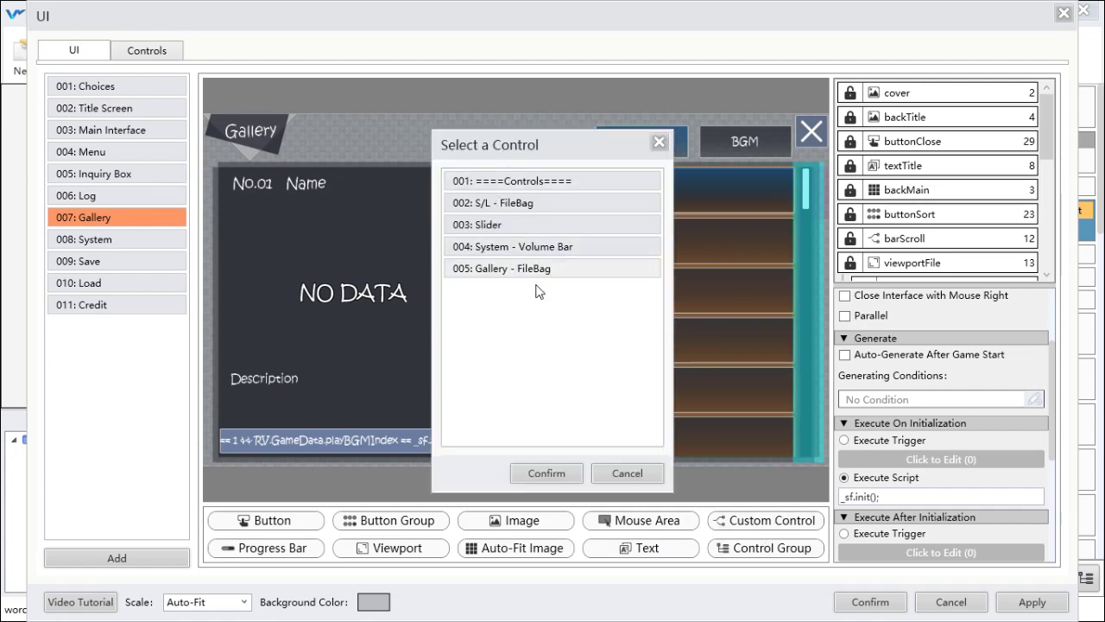
pyautogui.click(627, 473)
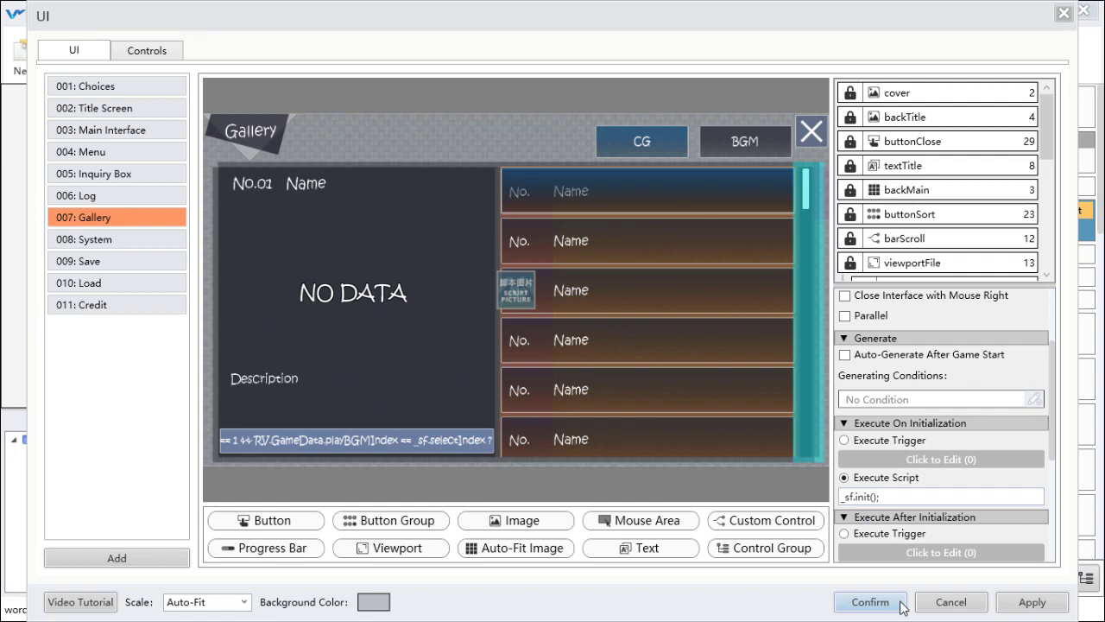
pyautogui.click(128, 262)
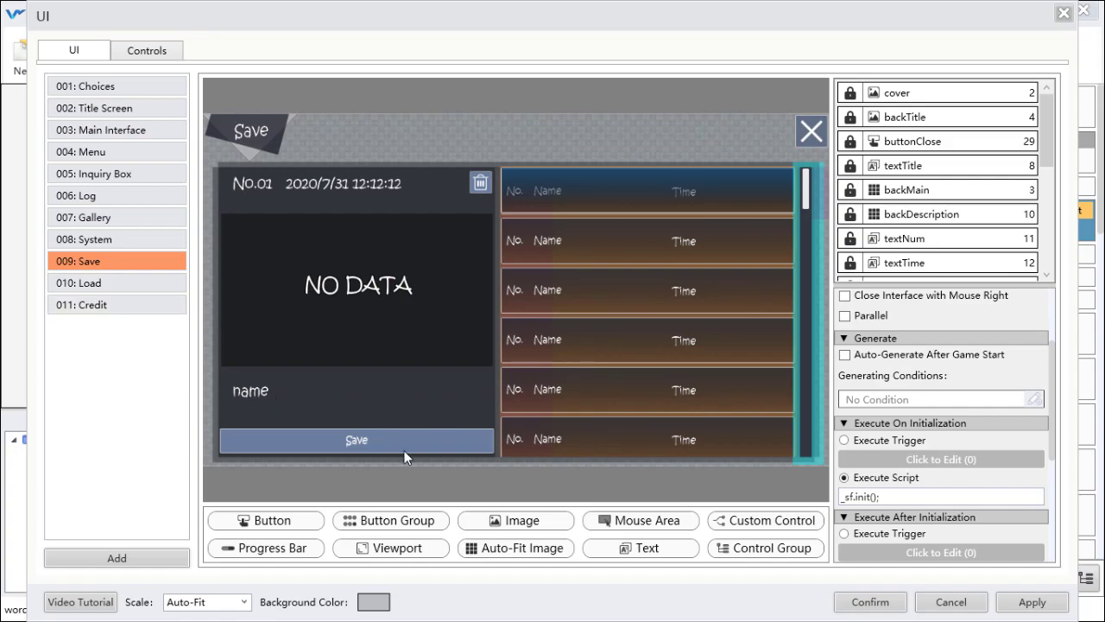
pyautogui.click(866, 602)
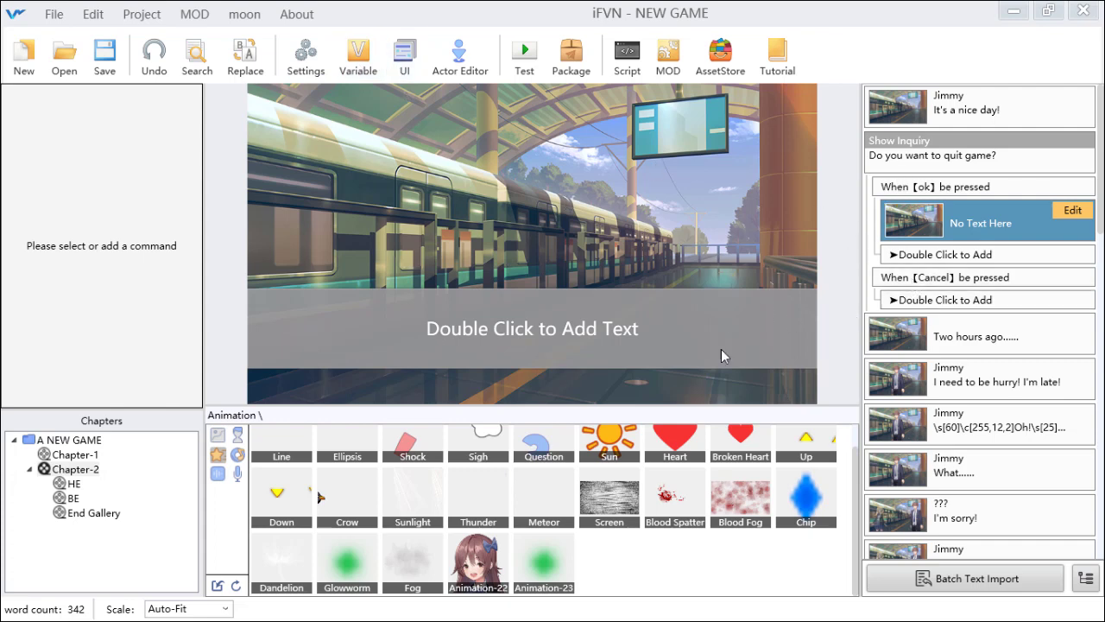
# Place the Sun animation, then a brown-haired schoolgirl portrait on the right as fade-in picture No. 13.
pyautogui.doubleClick(524, 329)
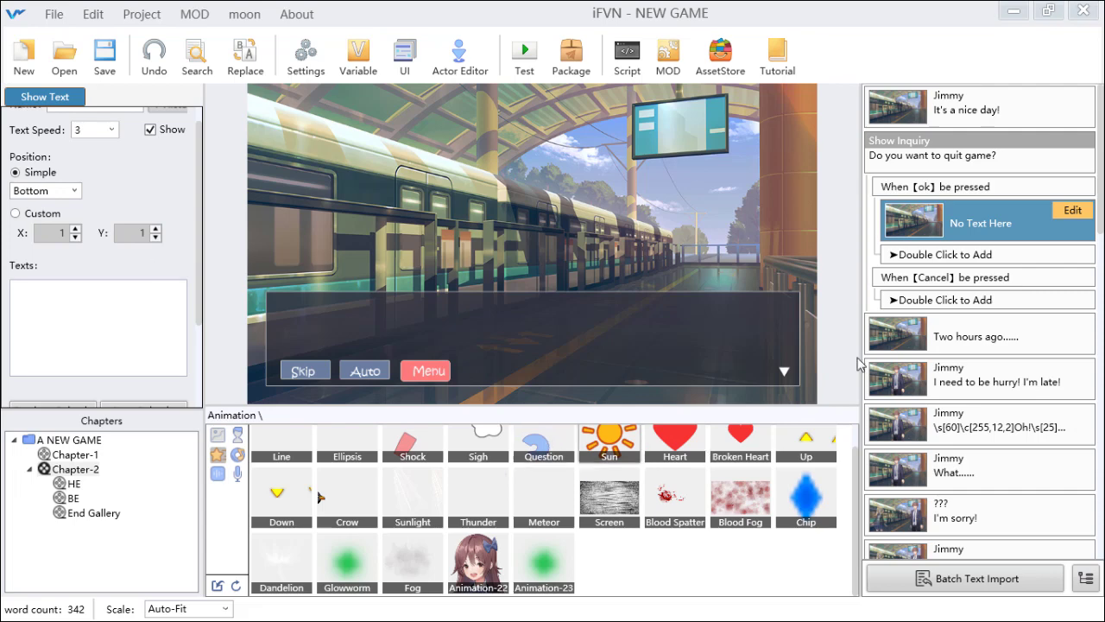
pyautogui.moveTo(609, 442); pyautogui.dragTo(661, 344)
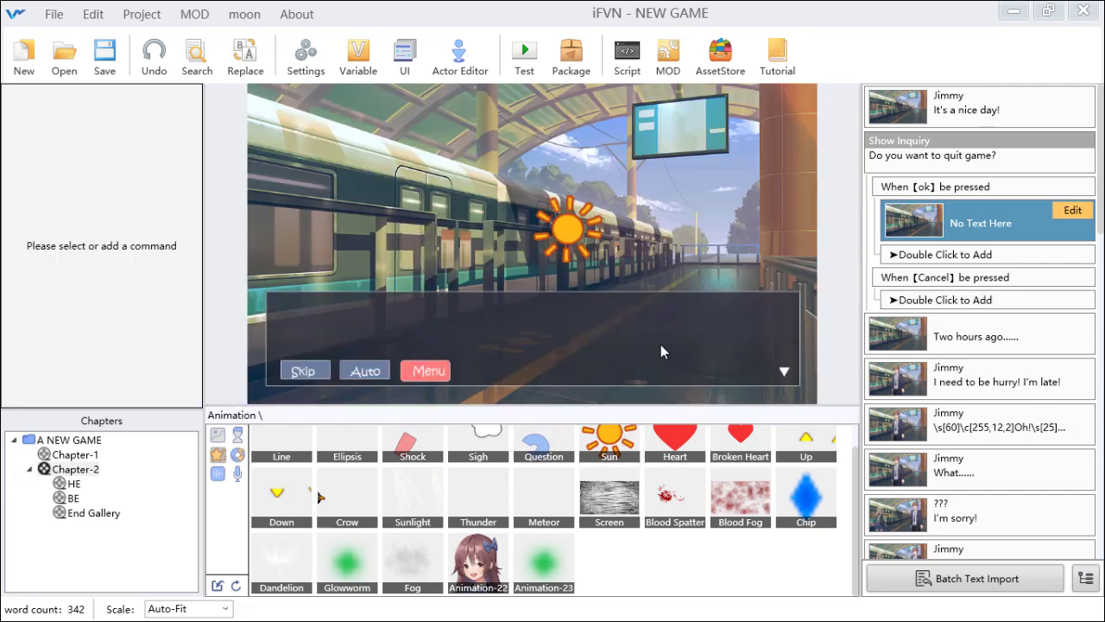
pyautogui.moveTo(670, 490)
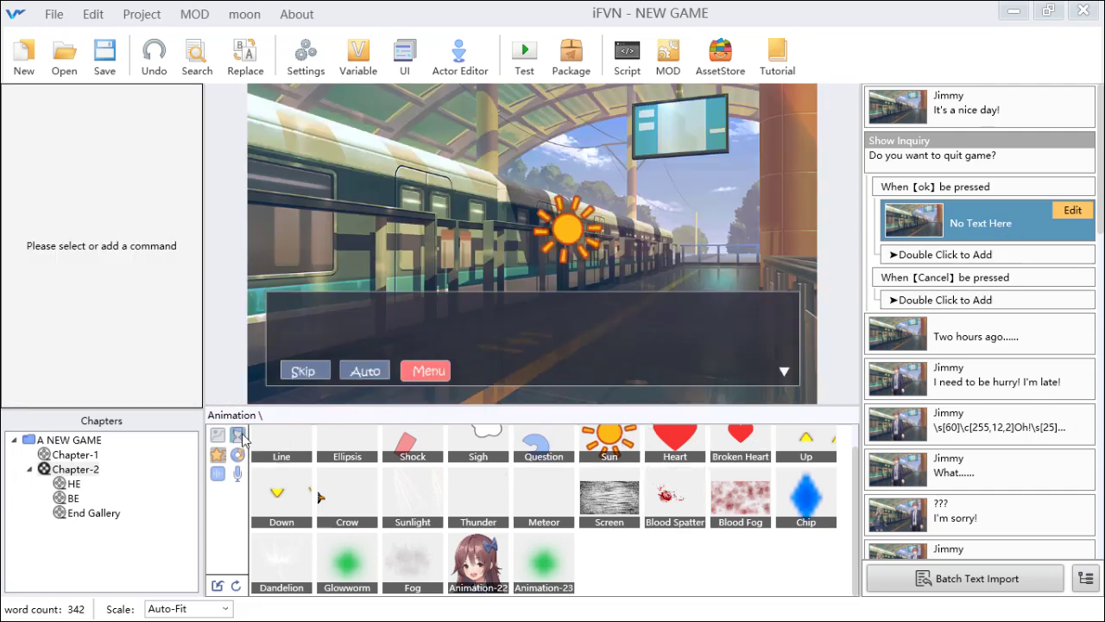
pyautogui.click(237, 434)
pyautogui.moveTo(425, 479)
pyautogui.moveTo(425, 480); pyautogui.dragTo(699, 254)
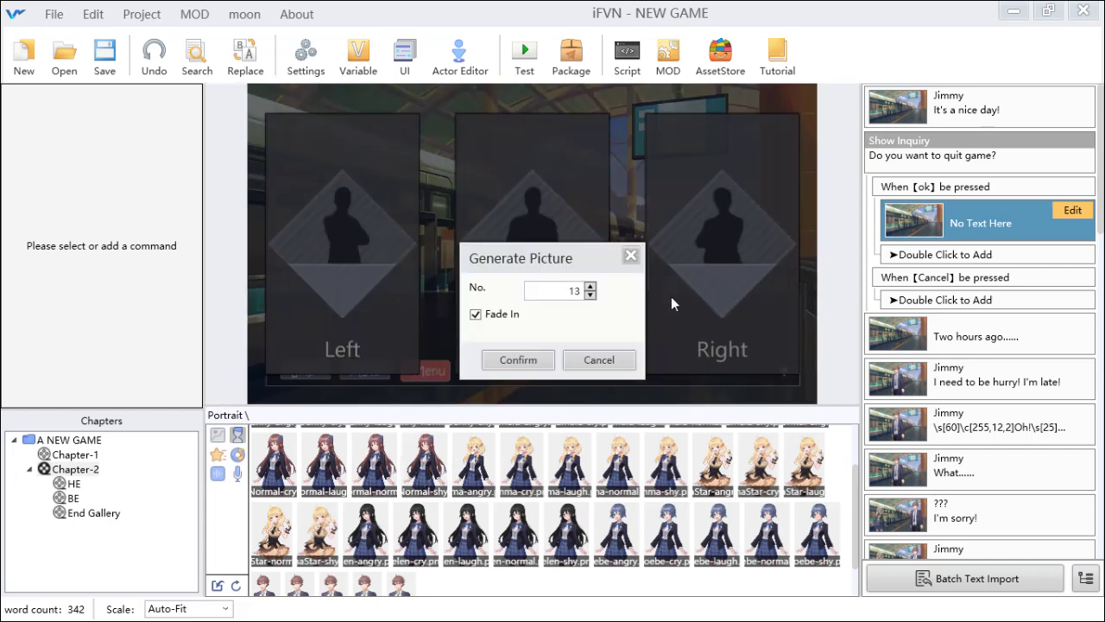
pyautogui.click(522, 368)
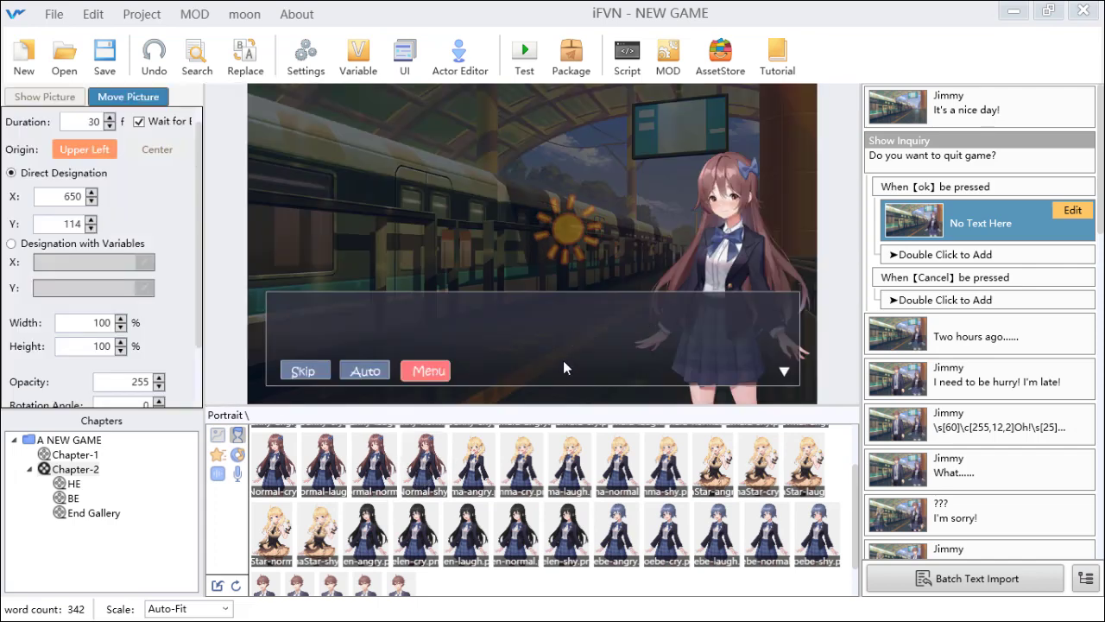